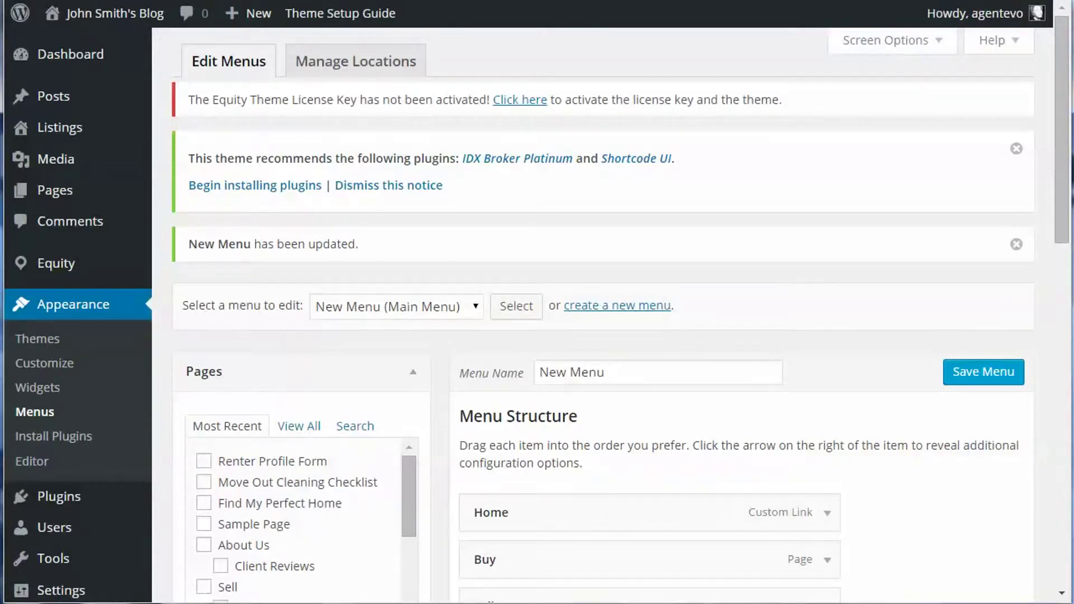
# - Leave the live blog for the admin Appearance > Menus editor showing the Main Menu
pyautogui.moveTo(34, 50)
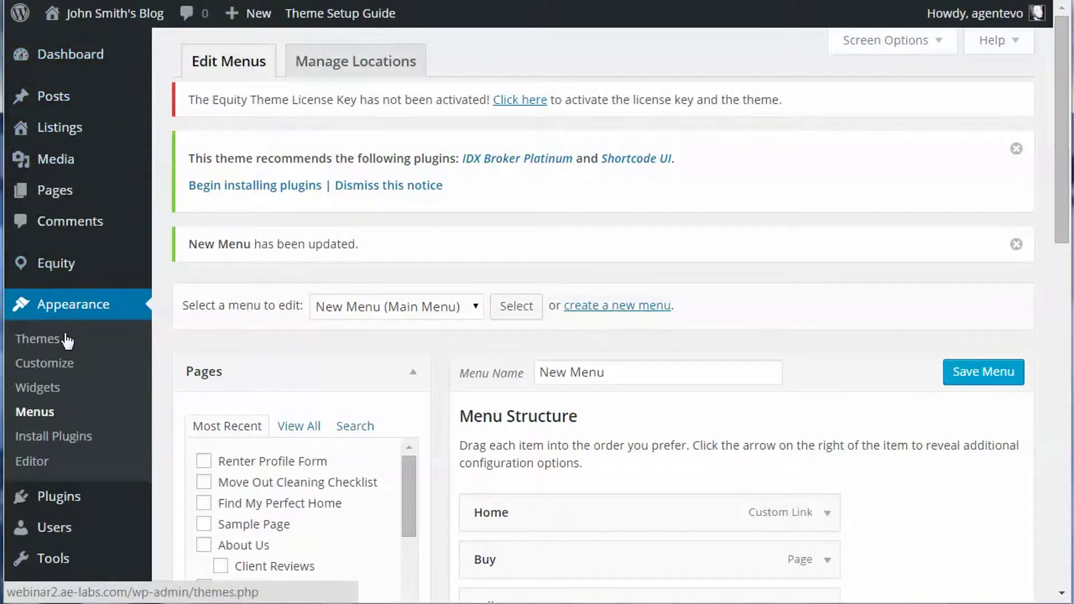
# - On the Widgets screen, expand Top Header Left and Right, then drop a Text widget into Top Header Left
pyautogui.click(38, 392)
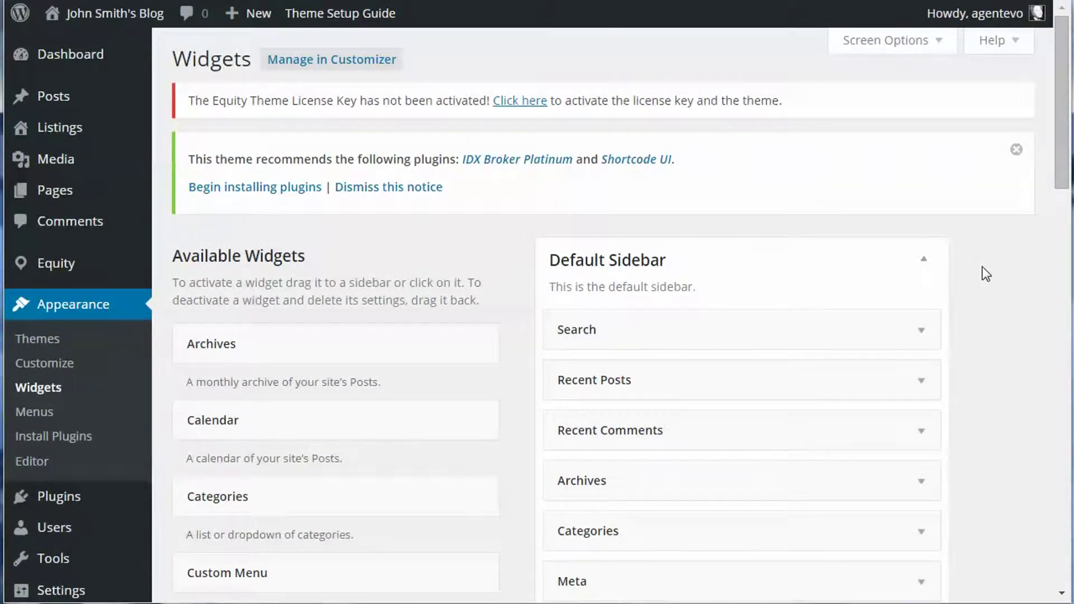
pyautogui.scroll(-15, 985, 275)
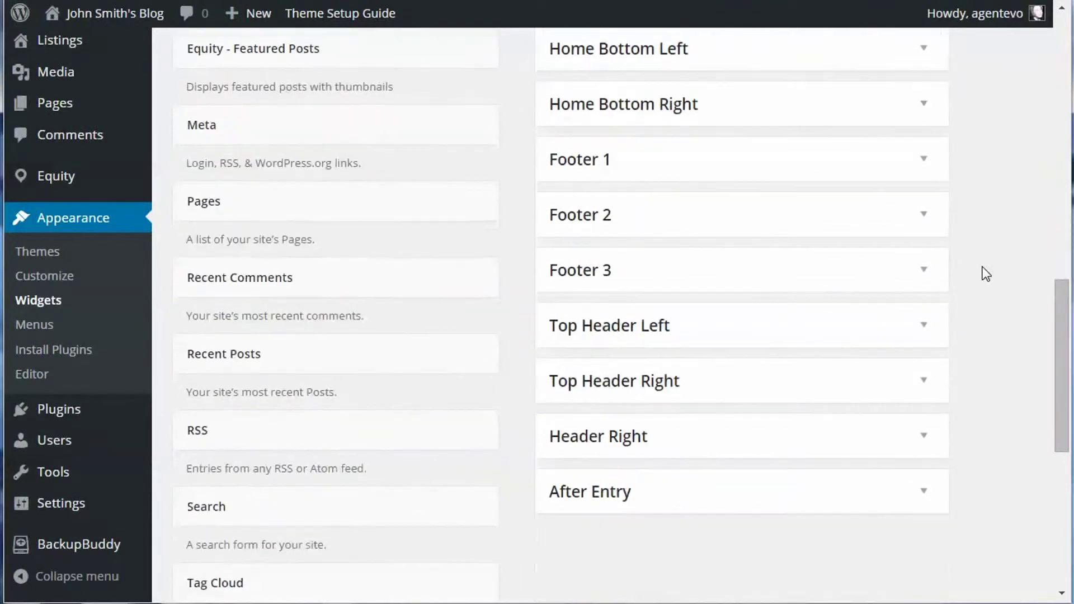
pyautogui.click(928, 331)
pyautogui.scroll(-3, 979, 328)
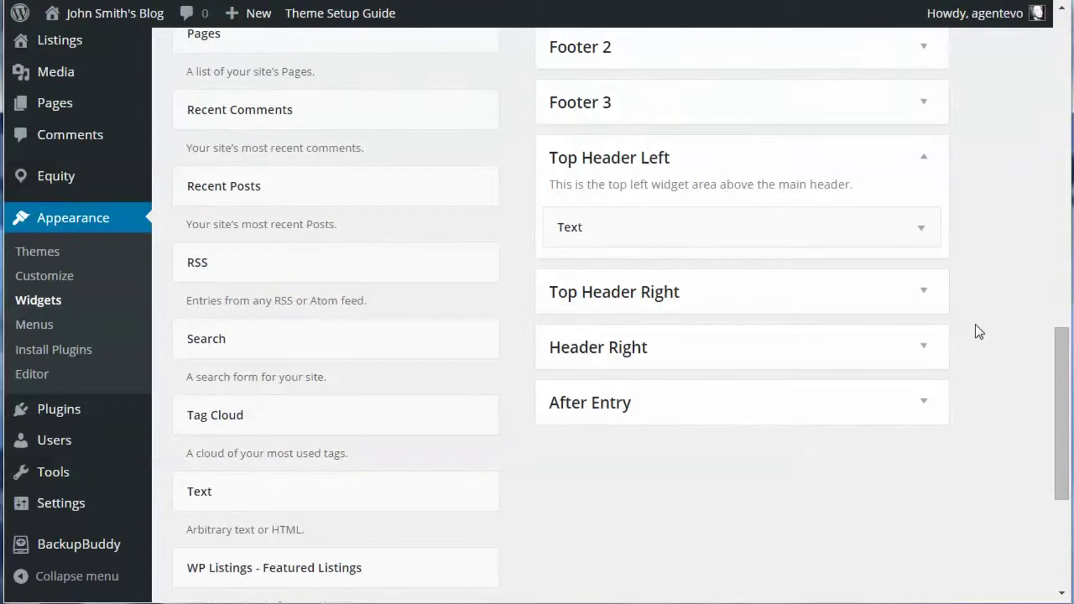
pyautogui.click(924, 295)
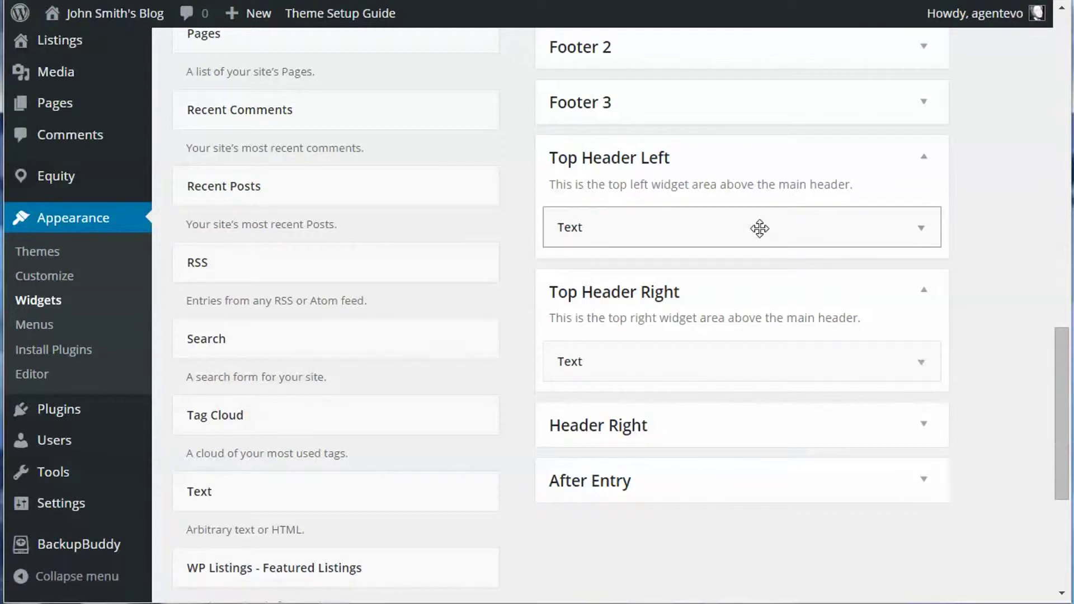
pyautogui.moveTo(264, 489); pyautogui.dragTo(671, 207)
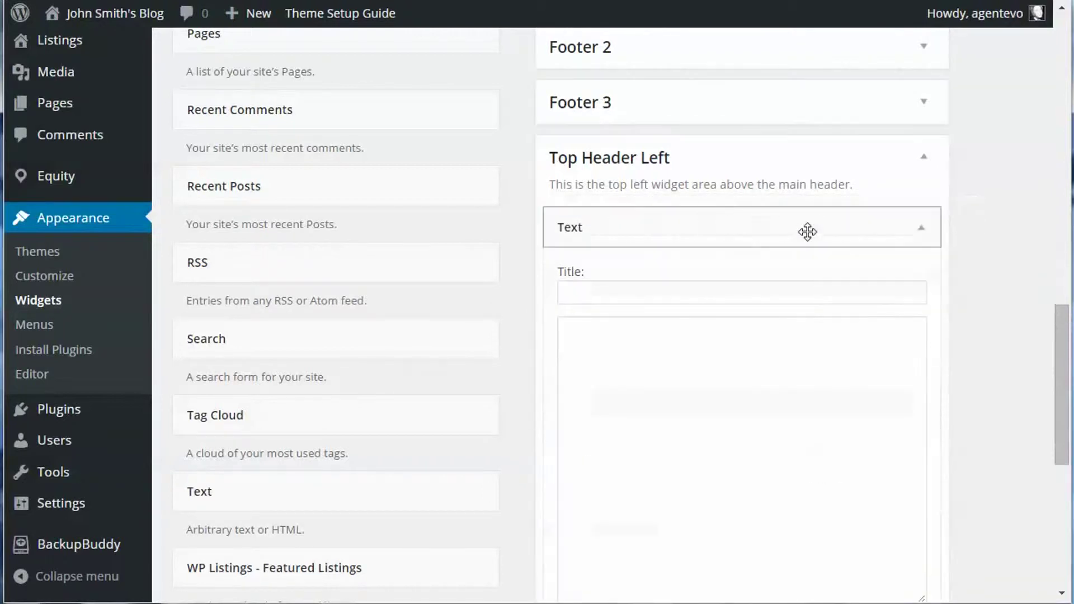
# - Enter [agent_email] in the Top Header Left Text widget and remove the duplicate Text widget
pyautogui.click(592, 332)
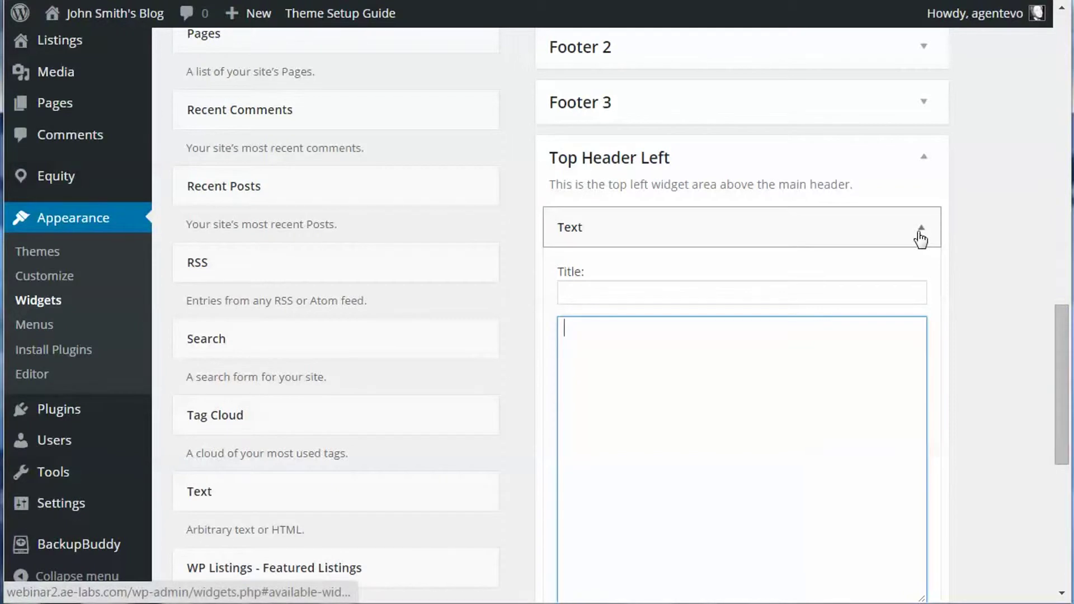
pyautogui.write('[agent')
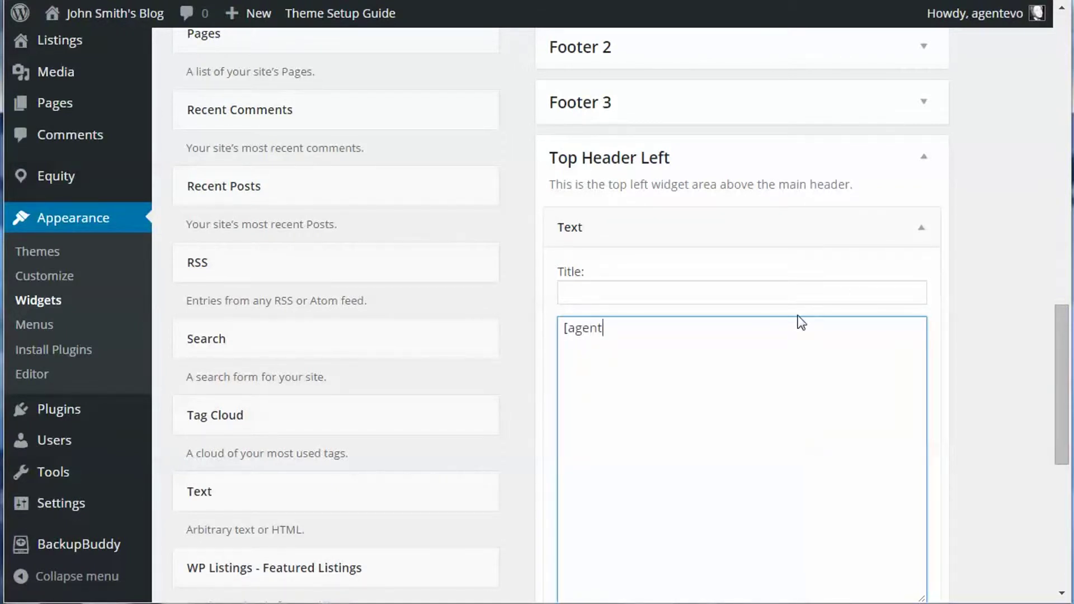
pyautogui.write('_email]')
pyautogui.click(919, 235)
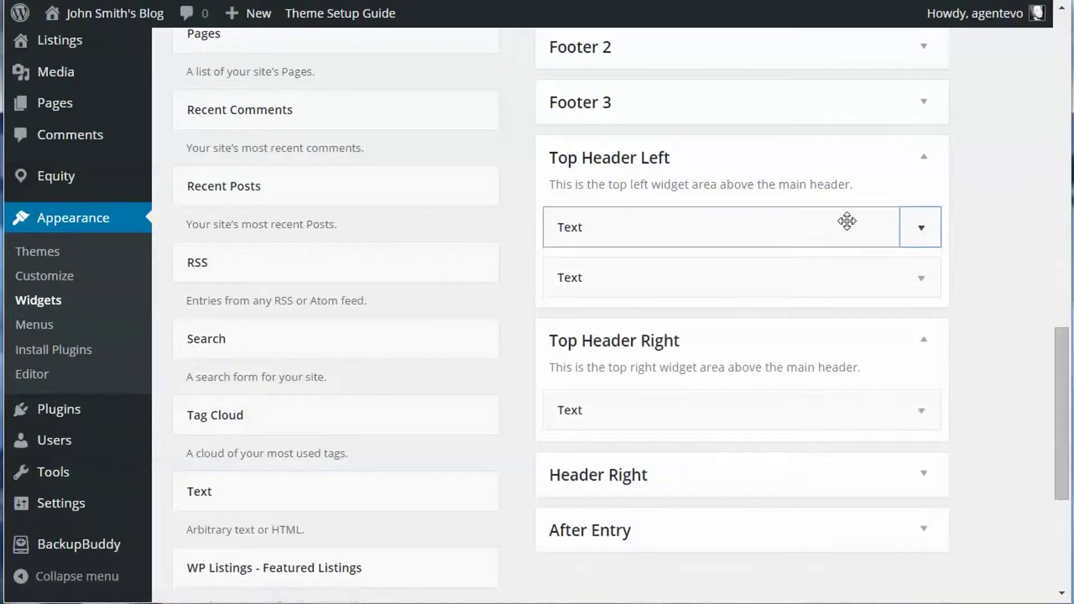
pyautogui.moveTo(847, 221); pyautogui.dragTo(411, 203)
pyautogui.click(921, 229)
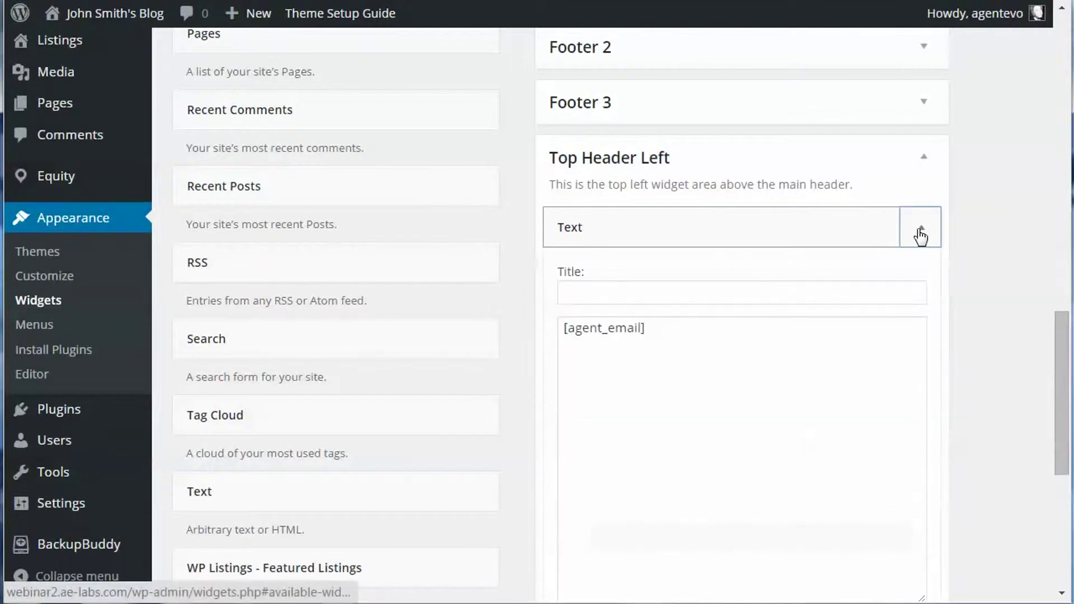
pyautogui.click(921, 230)
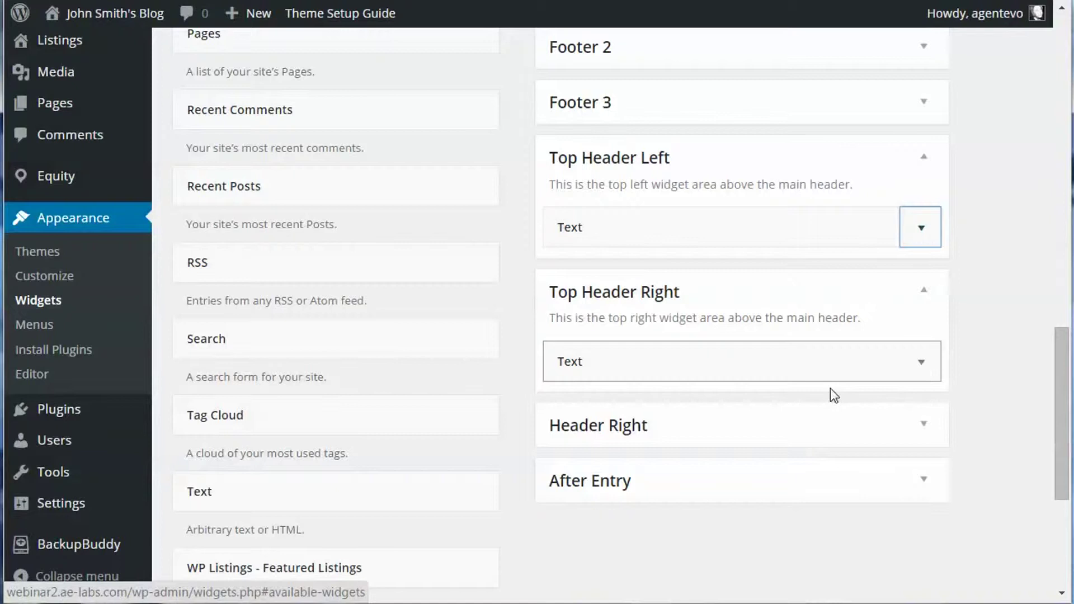
# - Expand the Top Header Right Text widget to check its [social_icons] shortcode
pyautogui.click(918, 365)
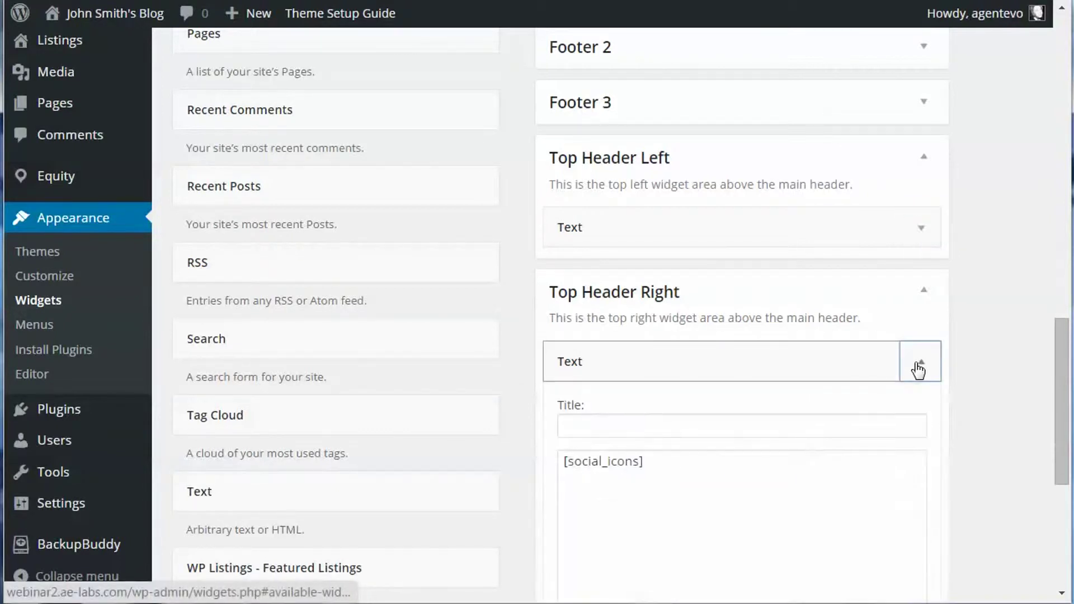
pyautogui.click(667, 464)
pyautogui.moveTo(645, 462); pyautogui.dragTo(549, 463)
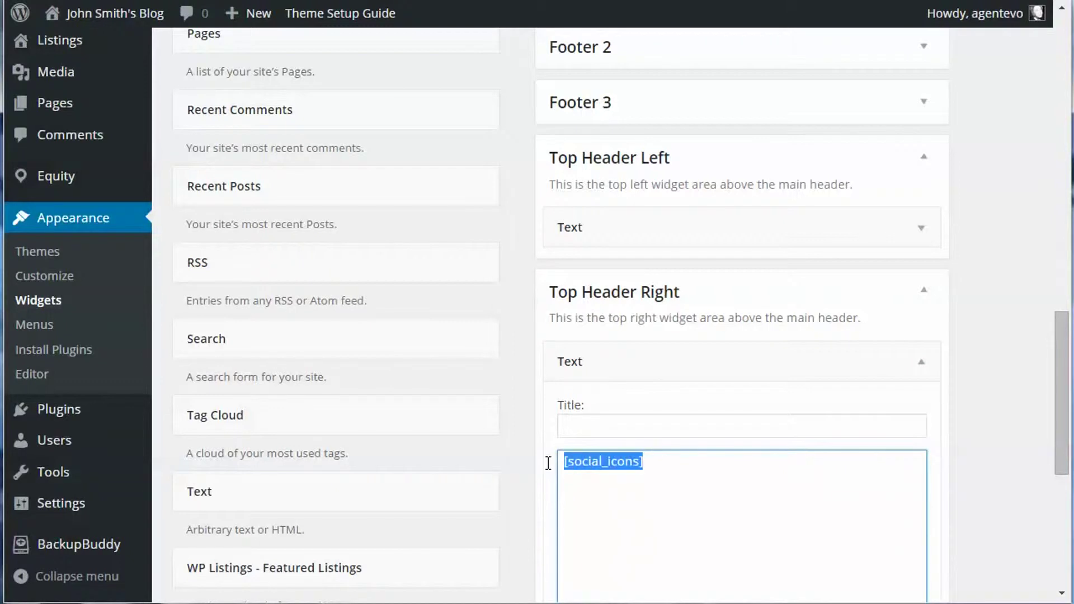
pyautogui.click(669, 467)
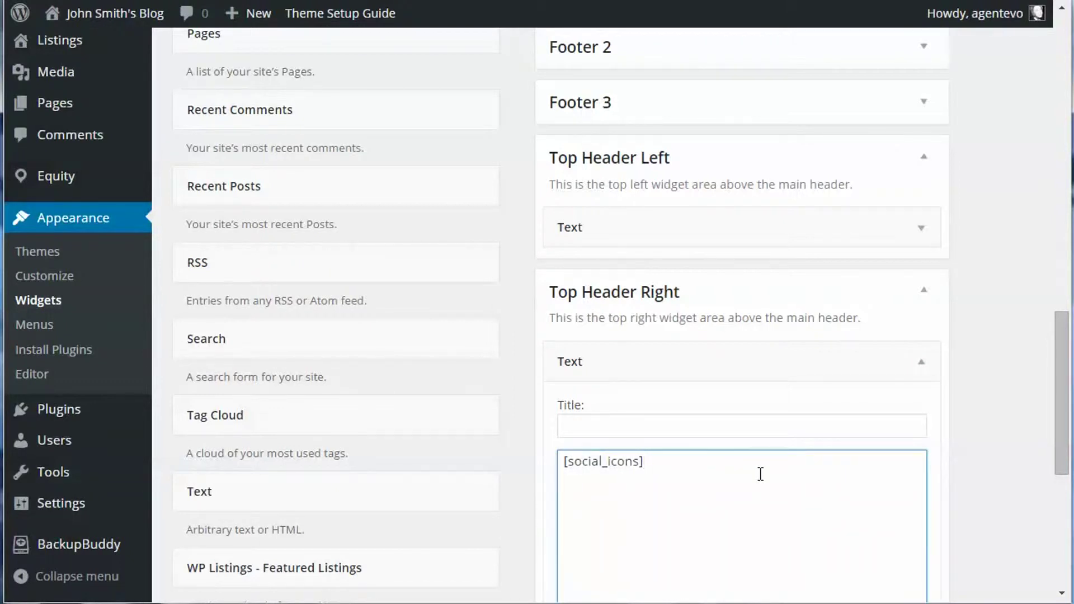
pyautogui.scroll(-3, 761, 474)
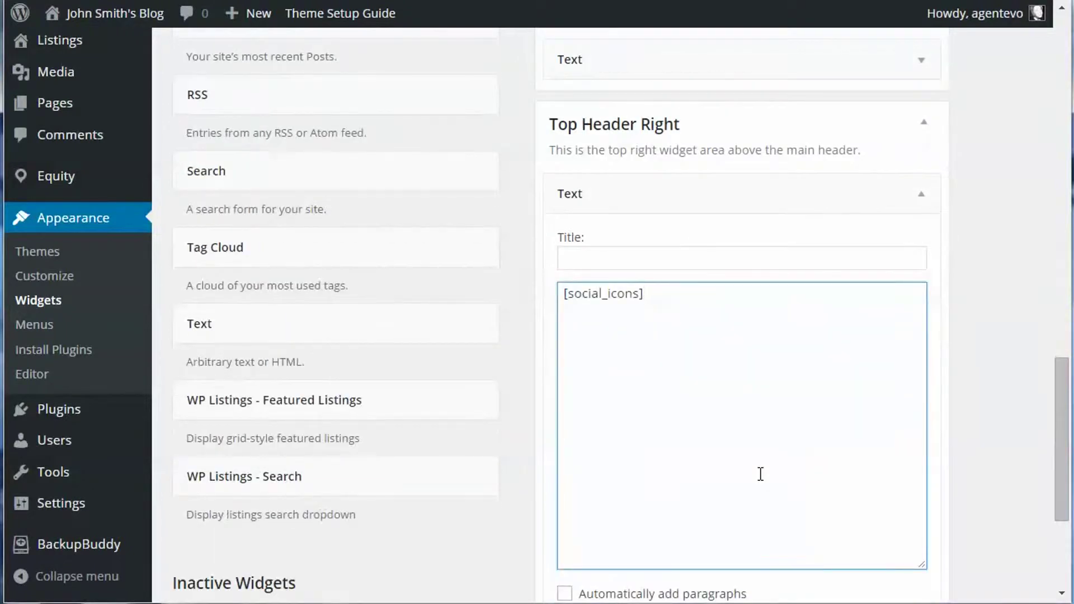
# - Switch to the live Curb Appeal site tab to check the header's contact details and social icons
pyautogui.hotkey('ctrl', 'Tab')
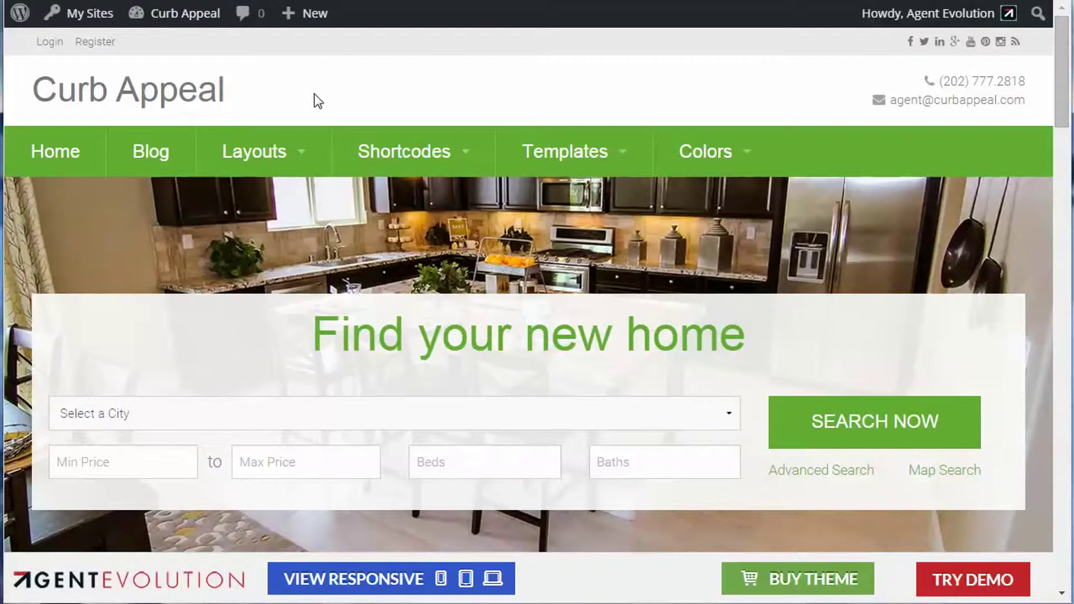
# - Go from the Curb Appeal dashboard to Appearance > Widgets
pyautogui.moveTo(177, 17)
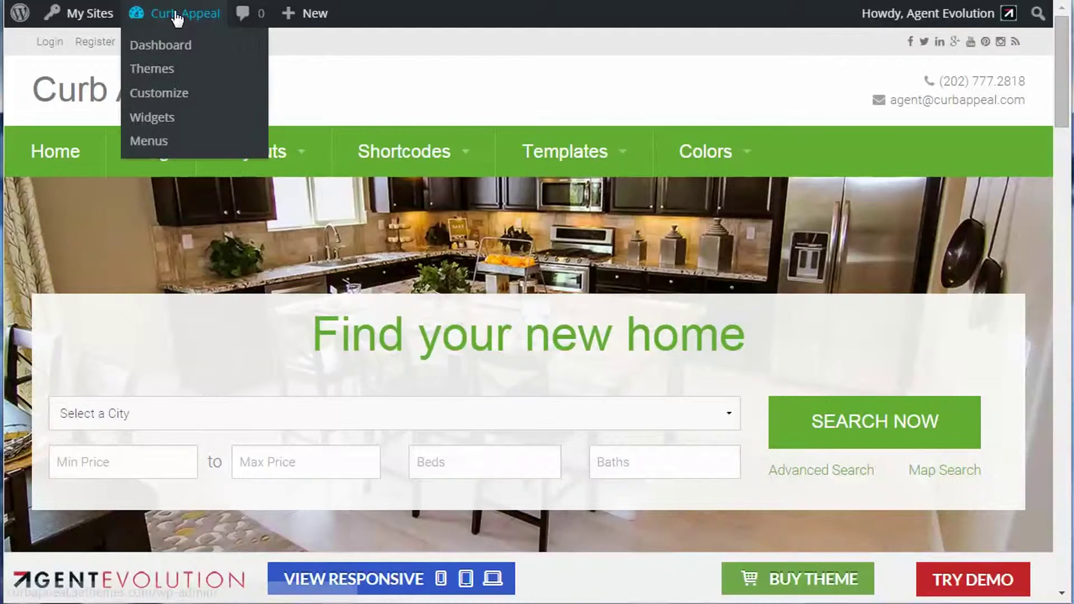
pyautogui.click(157, 43)
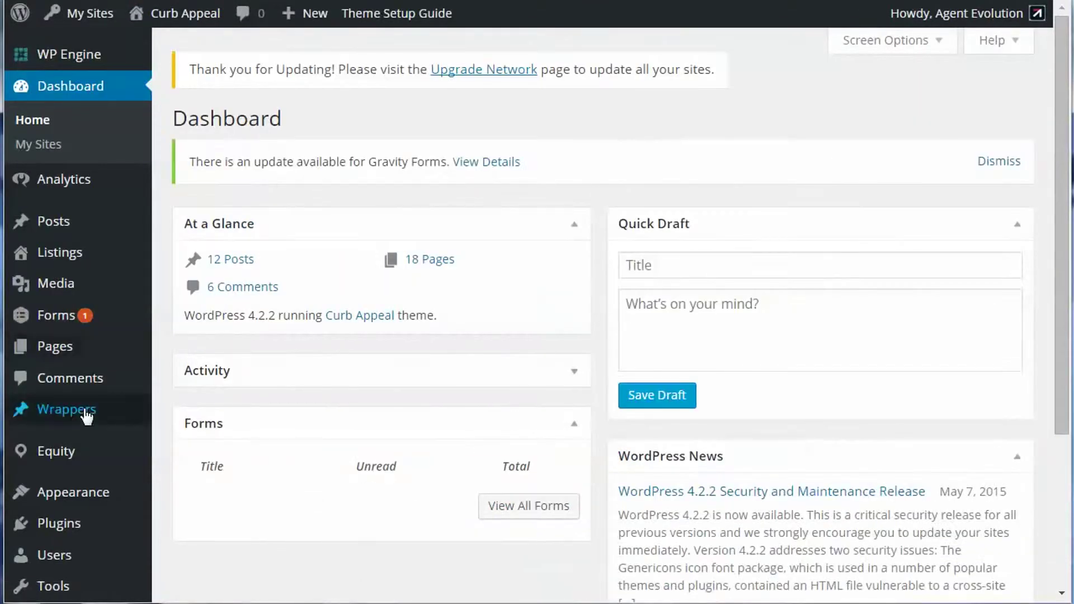
pyautogui.moveTo(139, 496)
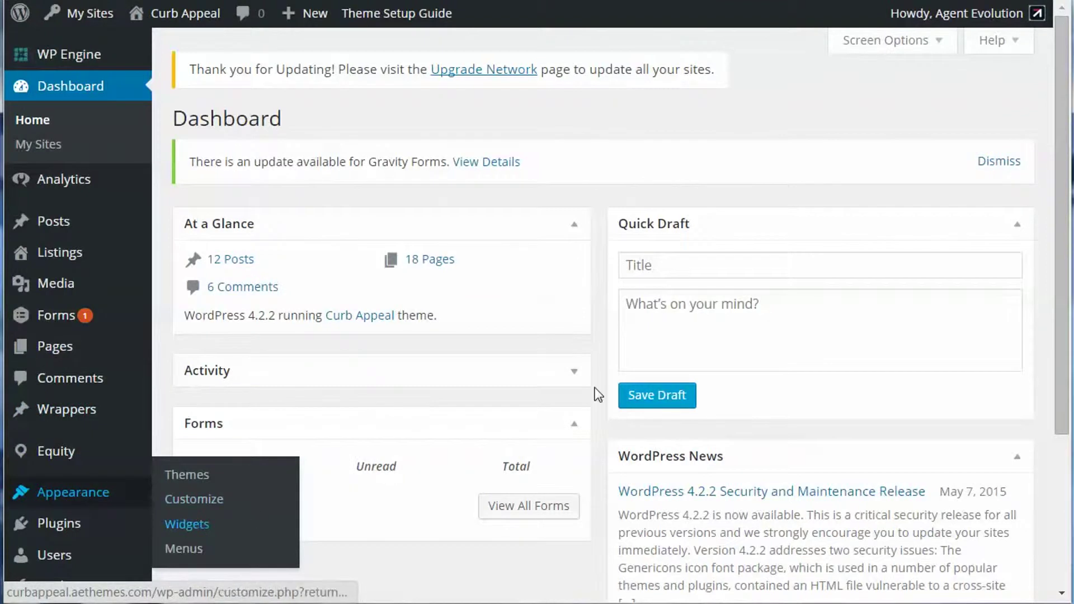
pyautogui.click(184, 494)
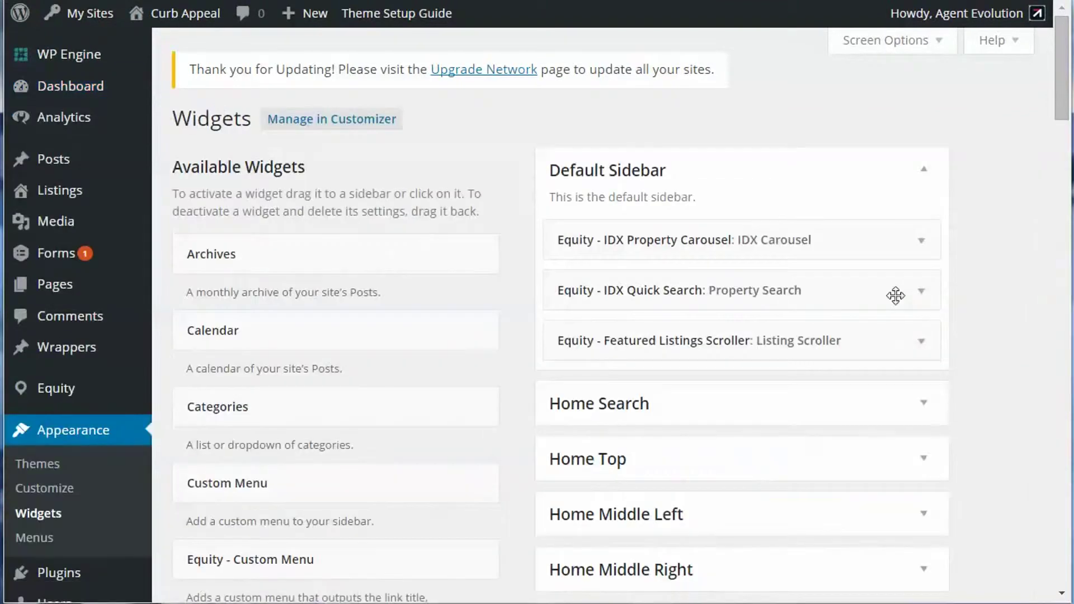
# - Expand Top Header Left and its Equity - Custom Menu widget, assigned the Top Header Left menu
pyautogui.scroll(-8, 898, 300)
pyautogui.scroll(-5, 898, 299)
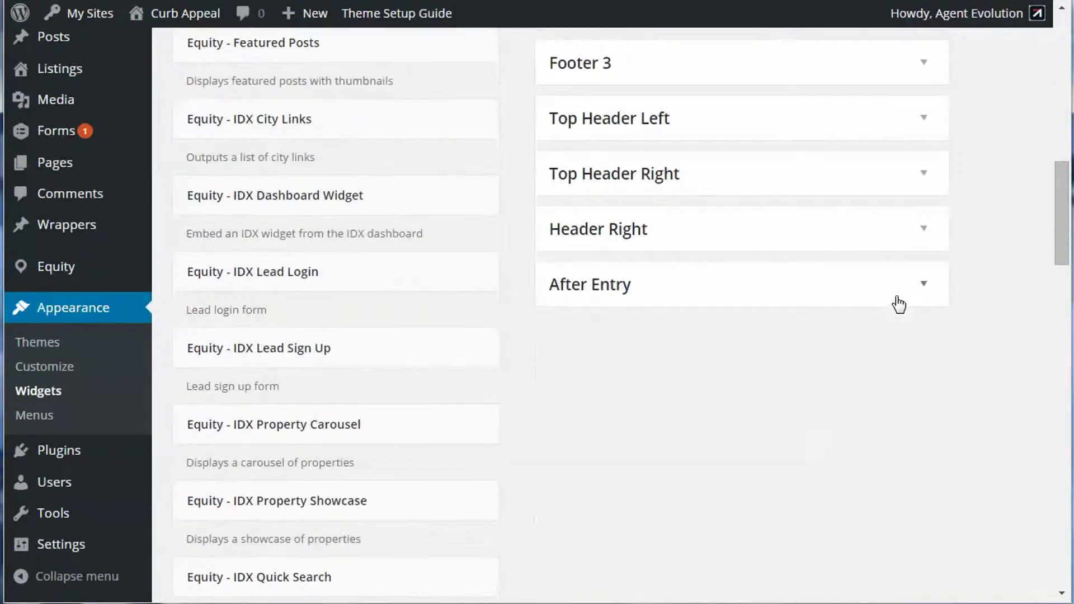
pyautogui.click(923, 122)
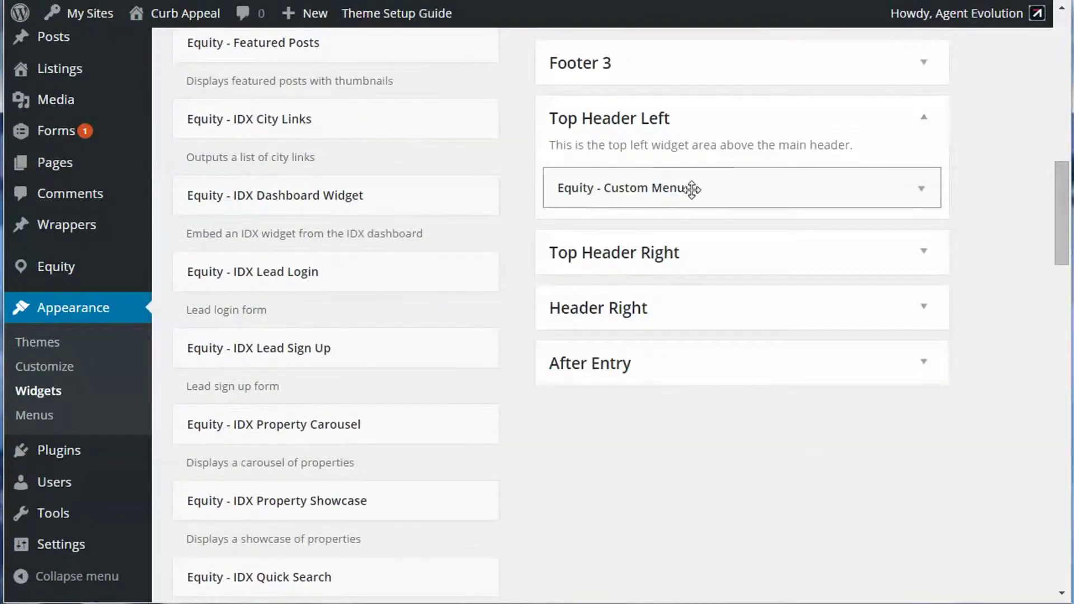
pyautogui.scroll(5, 482, 227)
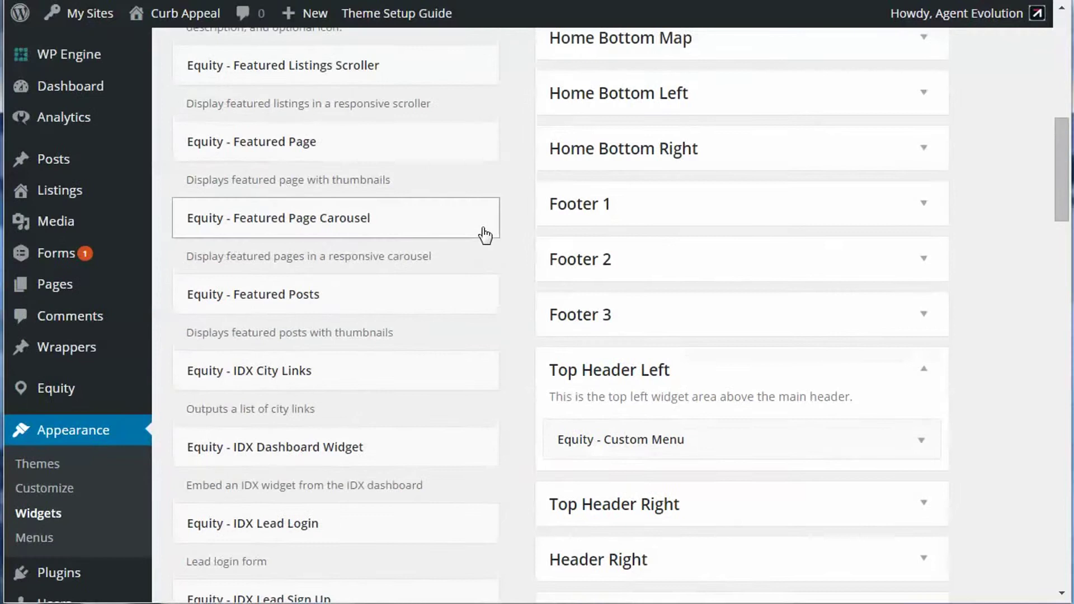
pyautogui.scroll(8, 484, 235)
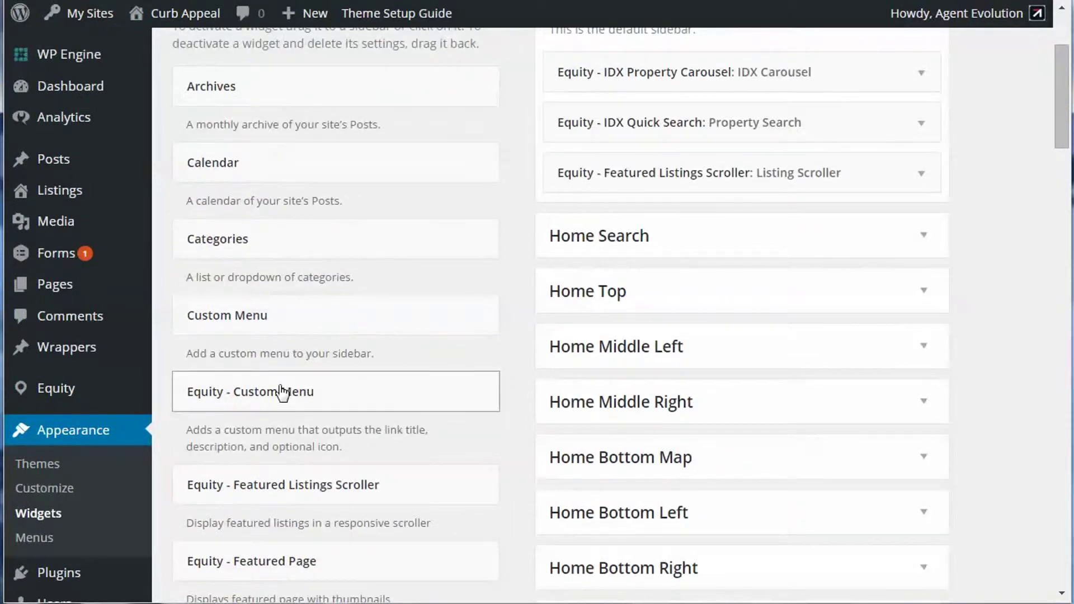
pyautogui.scroll(-8, 836, 377)
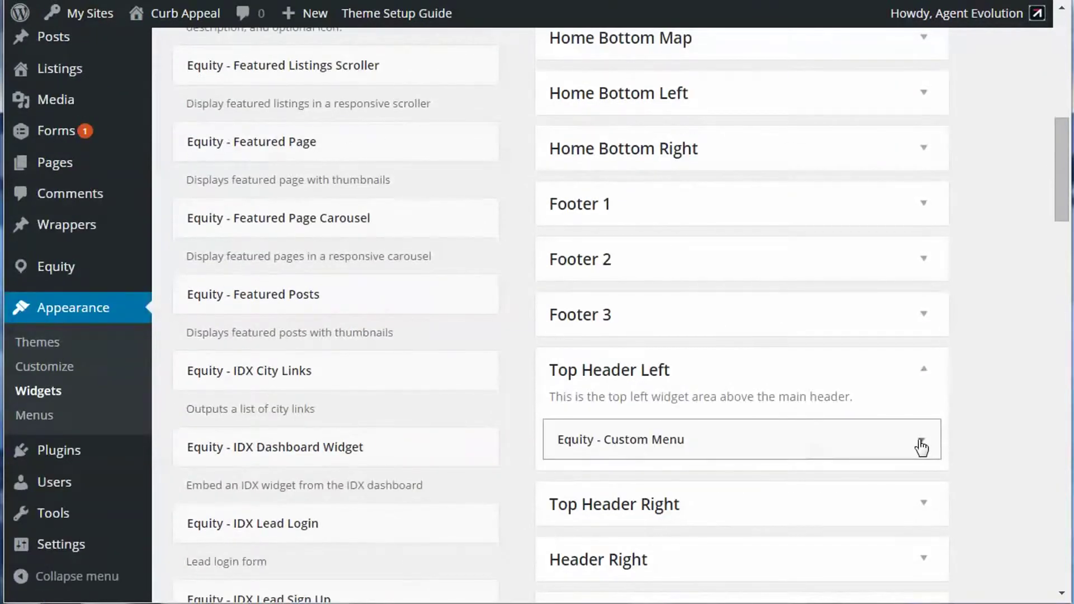
pyautogui.click(920, 444)
pyautogui.scroll(-6, 921, 447)
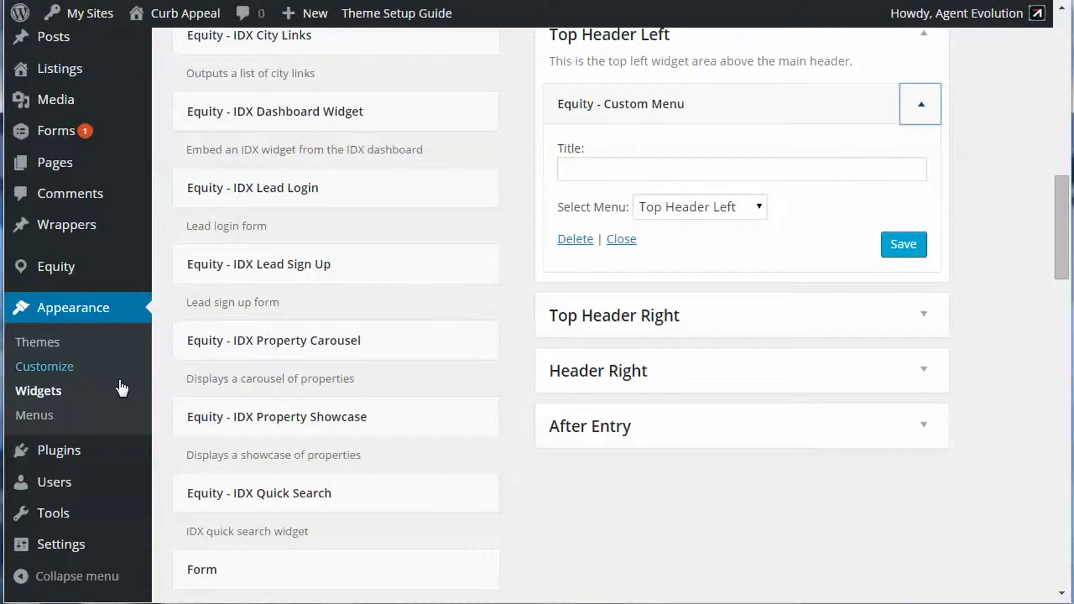
# - Open Menus in a new tab and load the Top Header Left menu for editing
pyautogui.rightClick(22, 415)
pyautogui.click(178, 432)
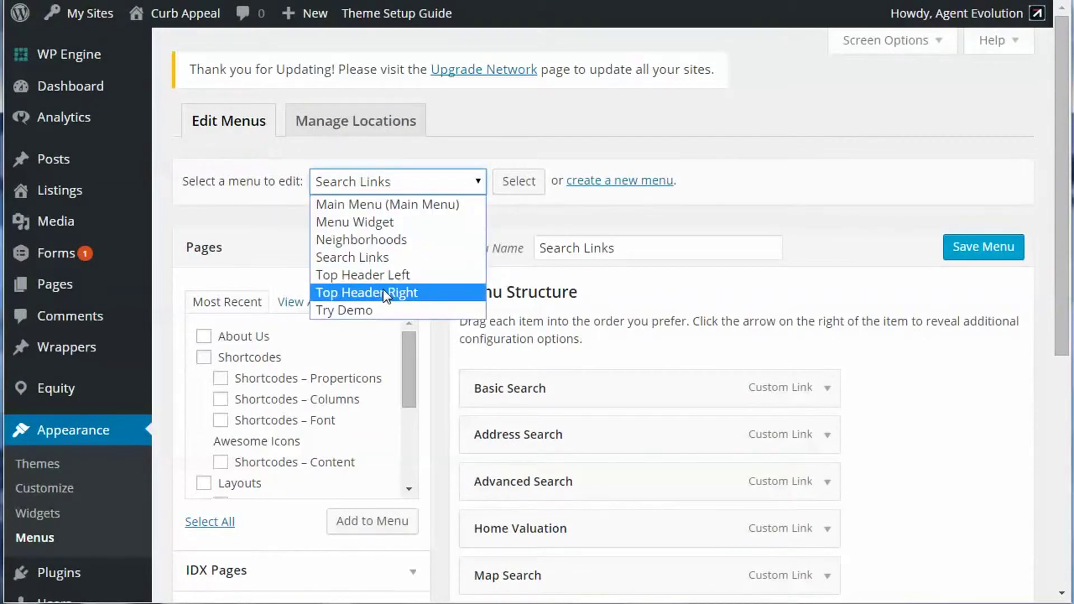
pyautogui.click(369, 275)
pyautogui.click(517, 181)
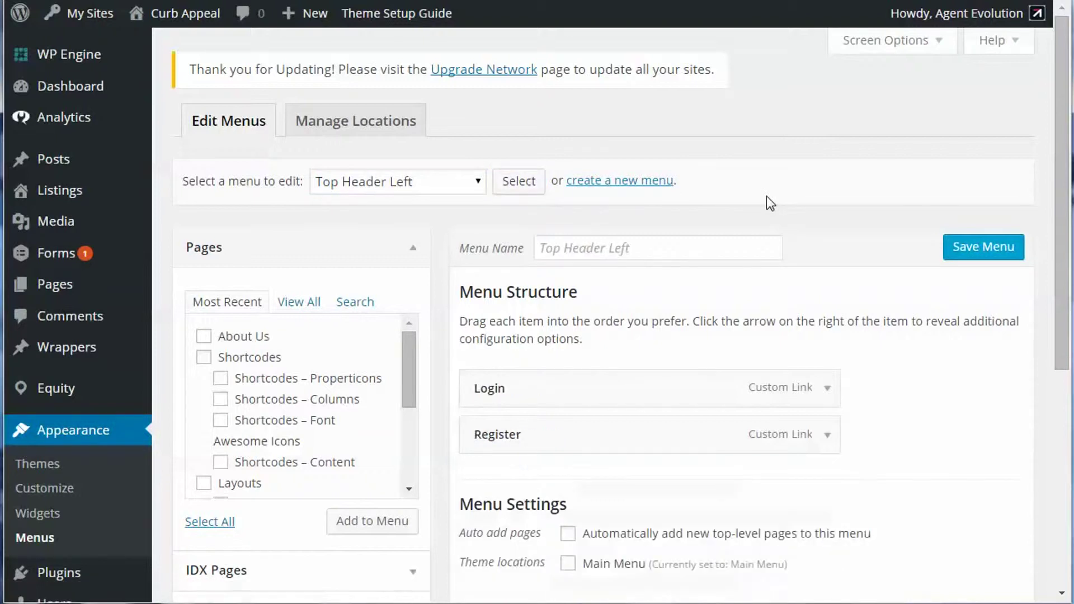
pyautogui.scroll(-4, 732, 249)
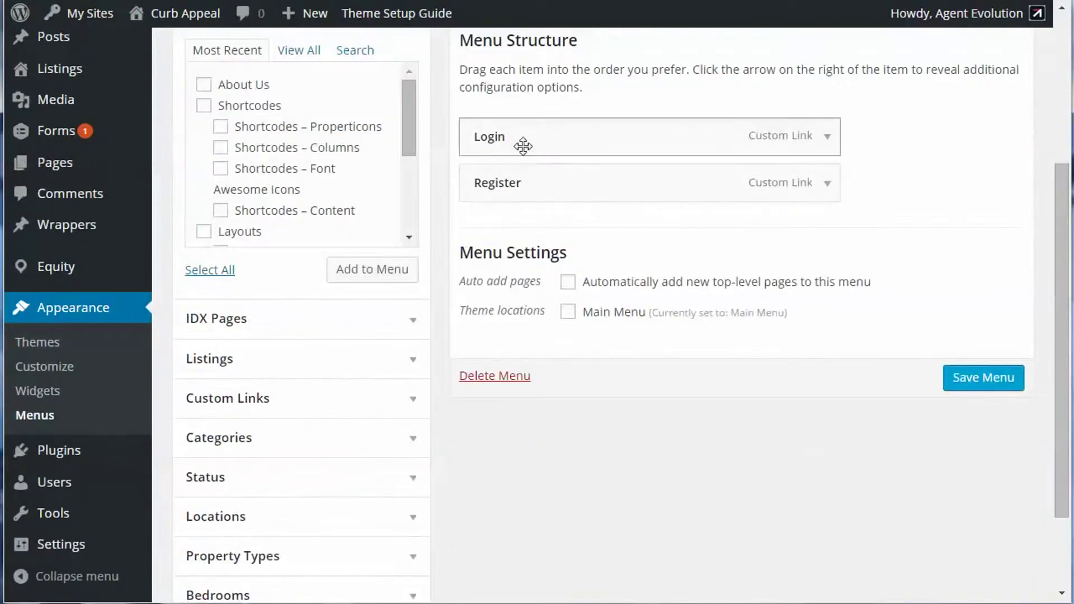
# - Under IDX Pages > View All, tick the User Login and User Signup pages
pyautogui.click(407, 323)
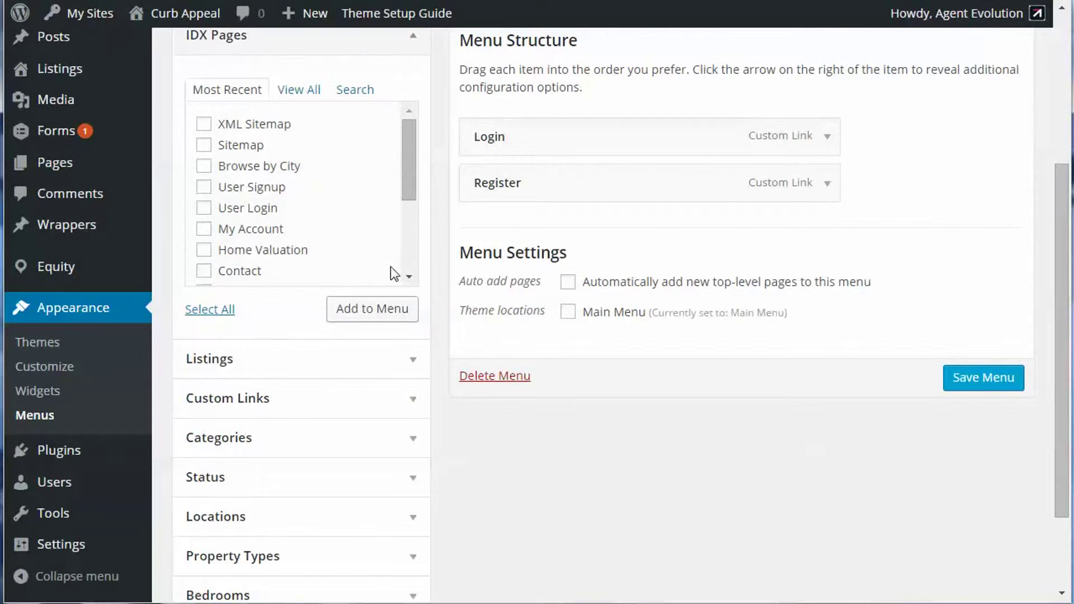
pyautogui.click(295, 91)
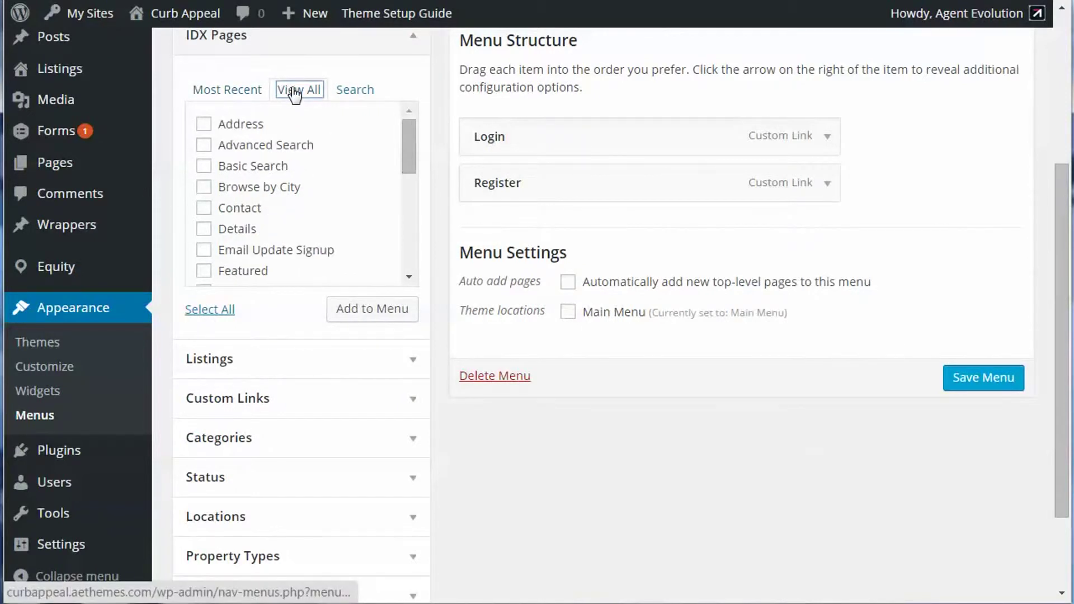
pyautogui.moveTo(408, 142); pyautogui.dragTo(399, 227)
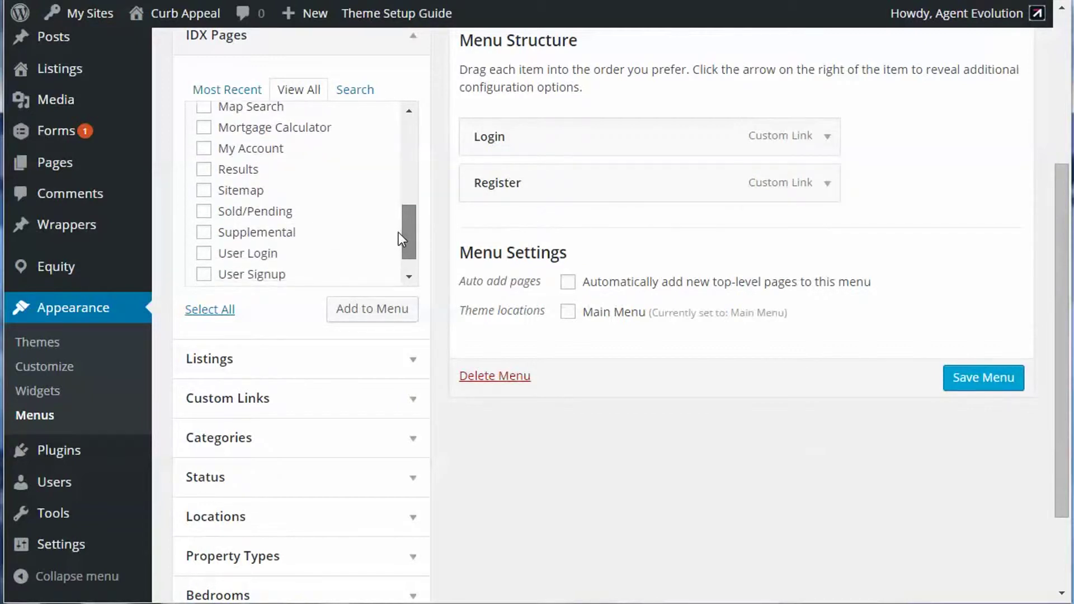
pyautogui.scroll(-1, 398, 233)
pyautogui.click(204, 232)
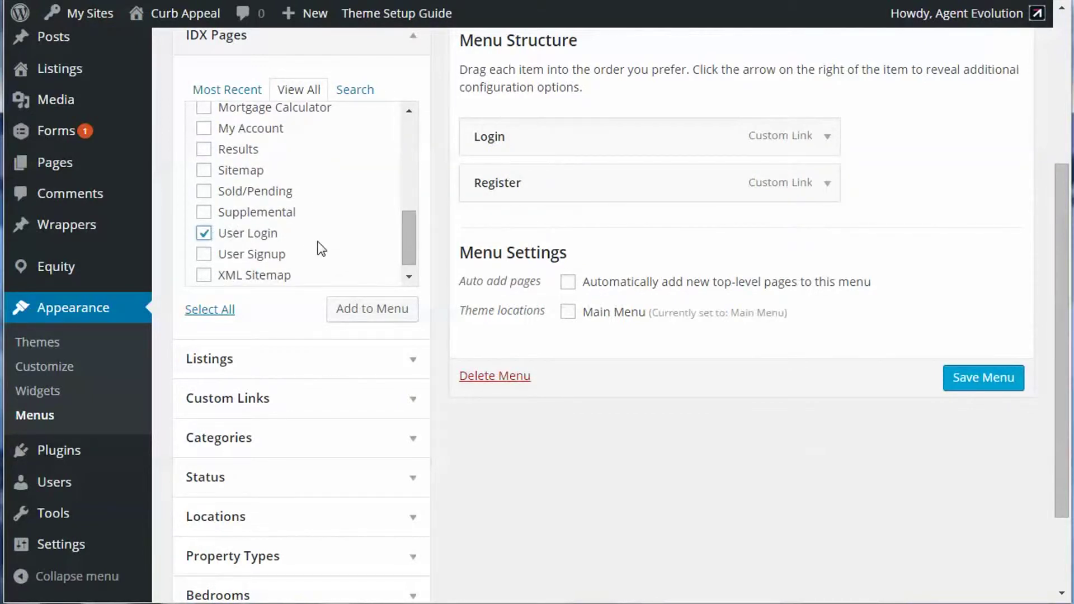
pyautogui.click(204, 254)
pyautogui.moveTo(155, 15)
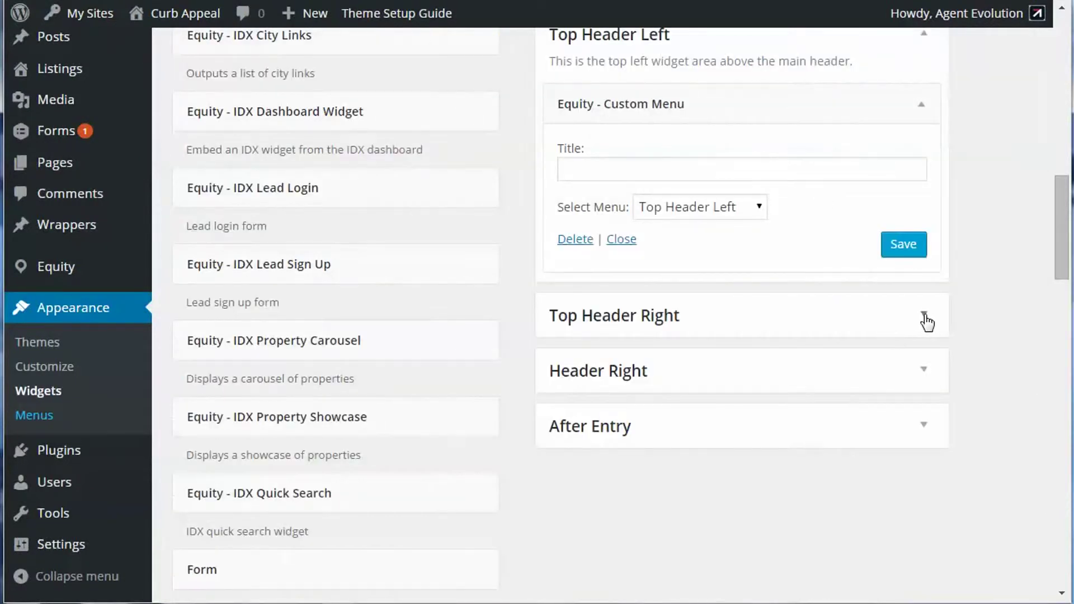
# - Expand Top Header Right and its Text widget, then highlight the [social_icons] shortcode
pyautogui.click(924, 316)
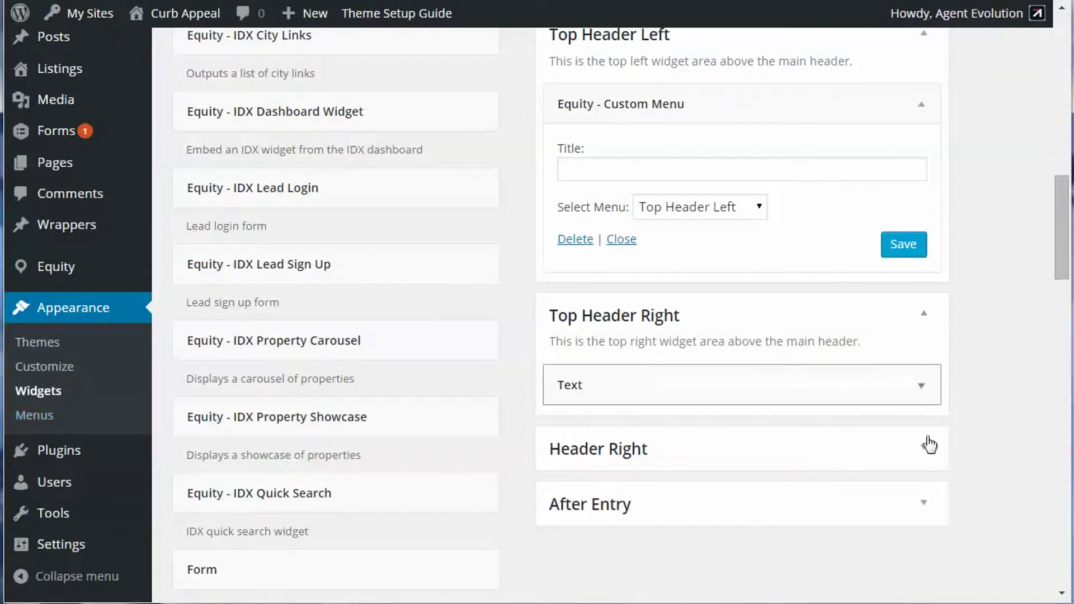
pyautogui.click(924, 392)
pyautogui.click(561, 484)
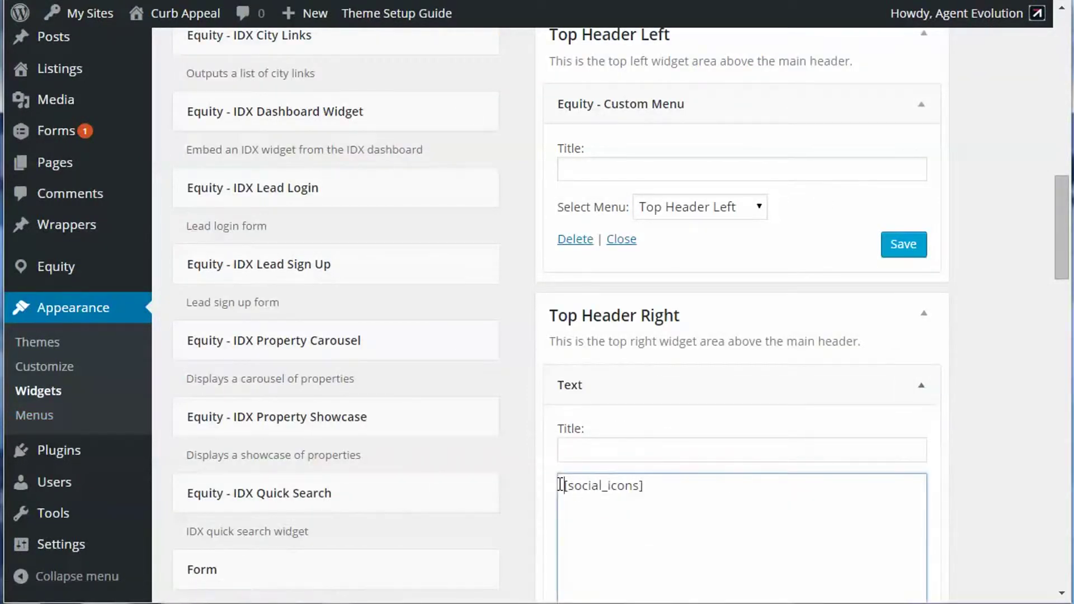
pyautogui.moveTo(561, 484); pyautogui.dragTo(690, 479)
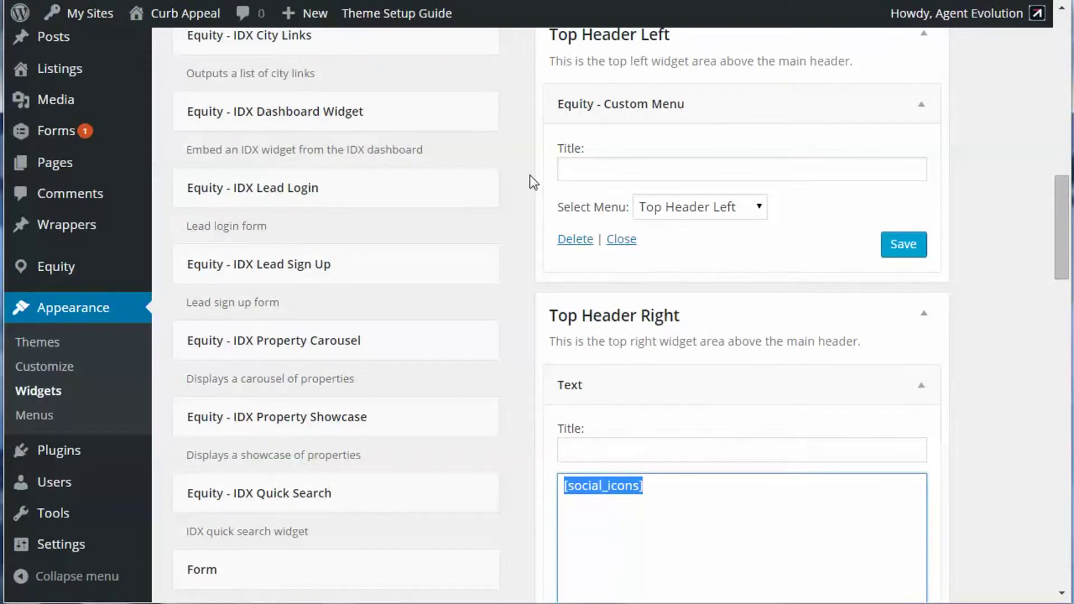
pyautogui.scroll(15, 478, 177)
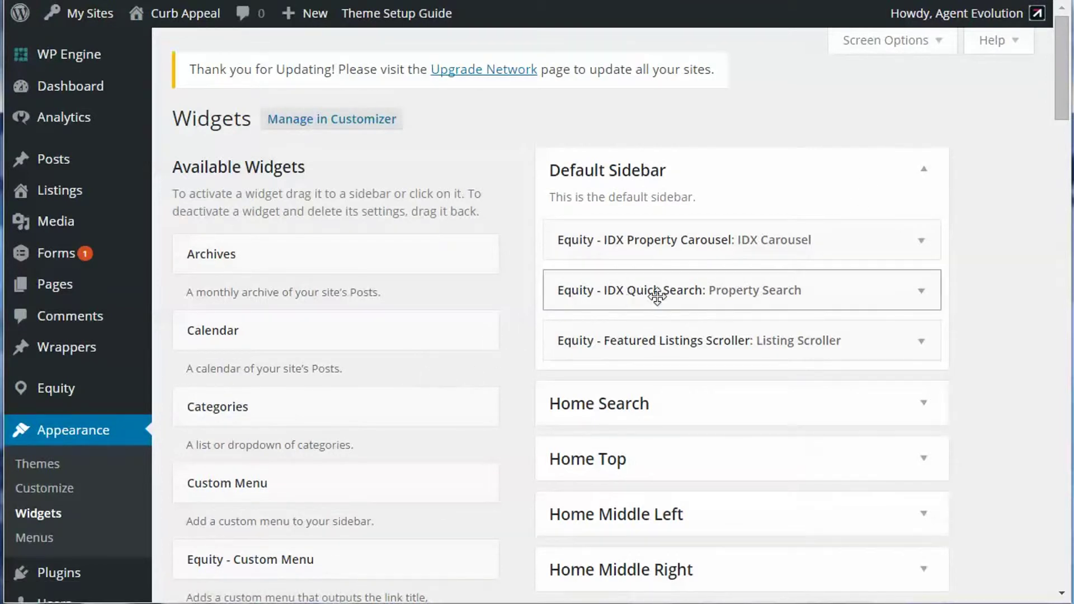
# - Expand the IDX Quick Search widget and keep Combined active MLS as its city list
pyautogui.click(920, 291)
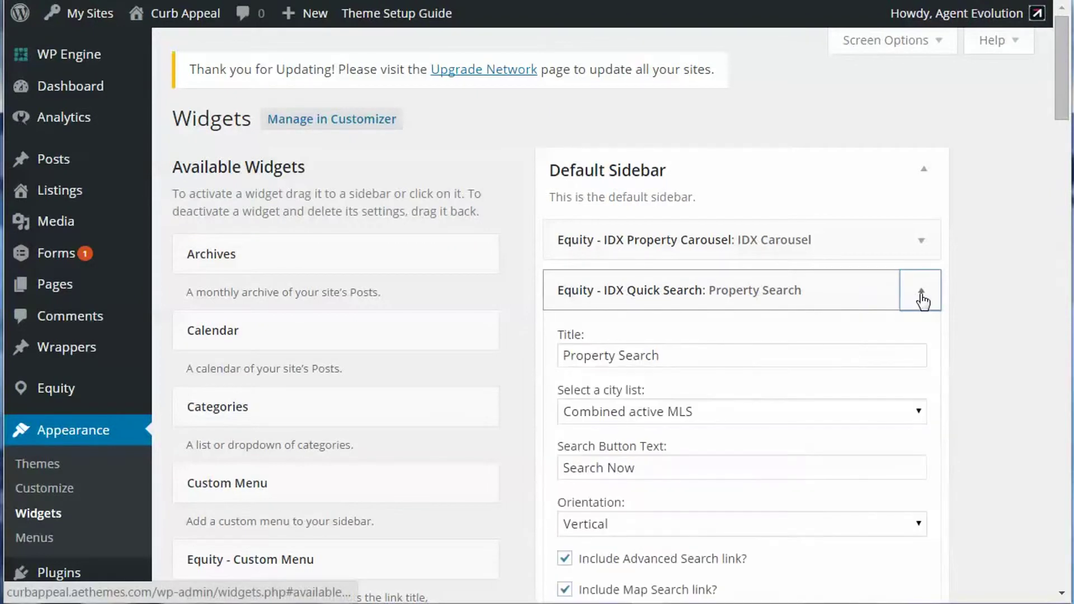
pyautogui.scroll(-3, 922, 301)
pyautogui.click(772, 242)
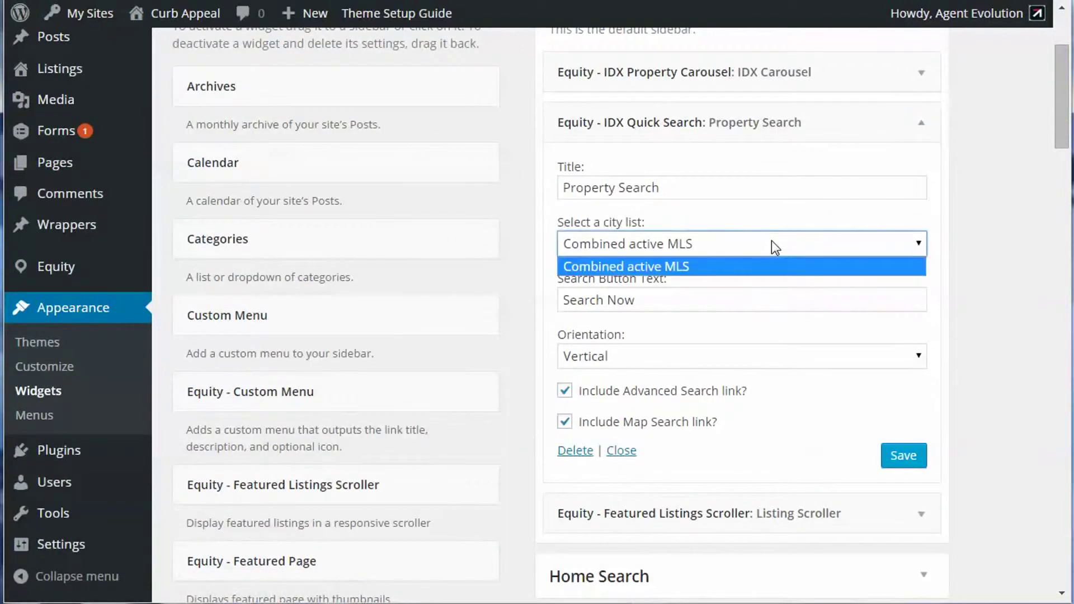
pyautogui.click(750, 245)
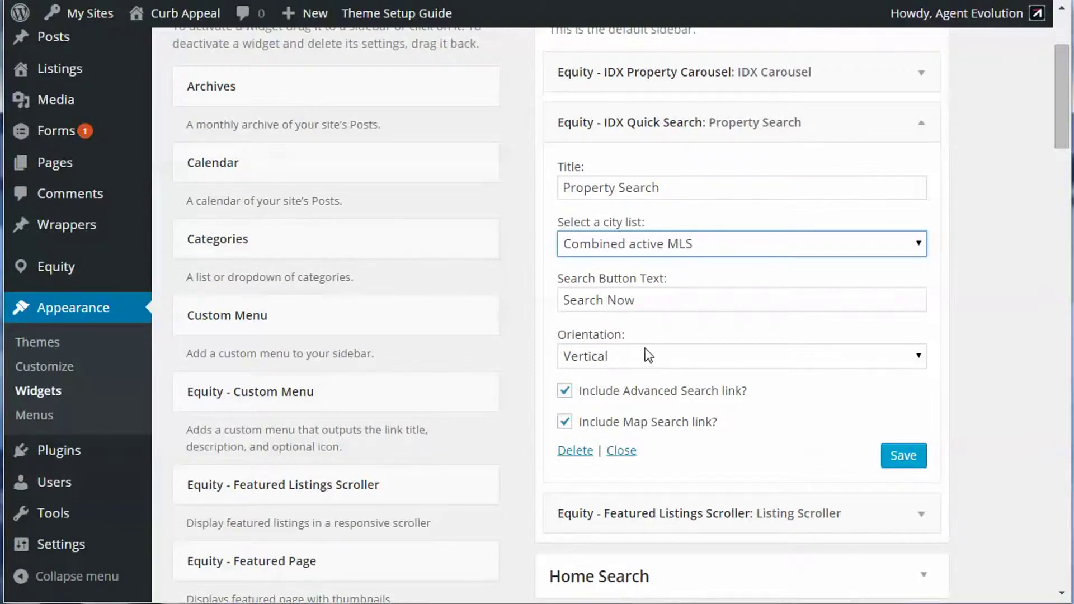
# - Expand IDX Property Carousel keeping Featured properties, then the Featured Listings Scroller settings
pyautogui.click(921, 74)
pyautogui.scroll(-1, 650, 216)
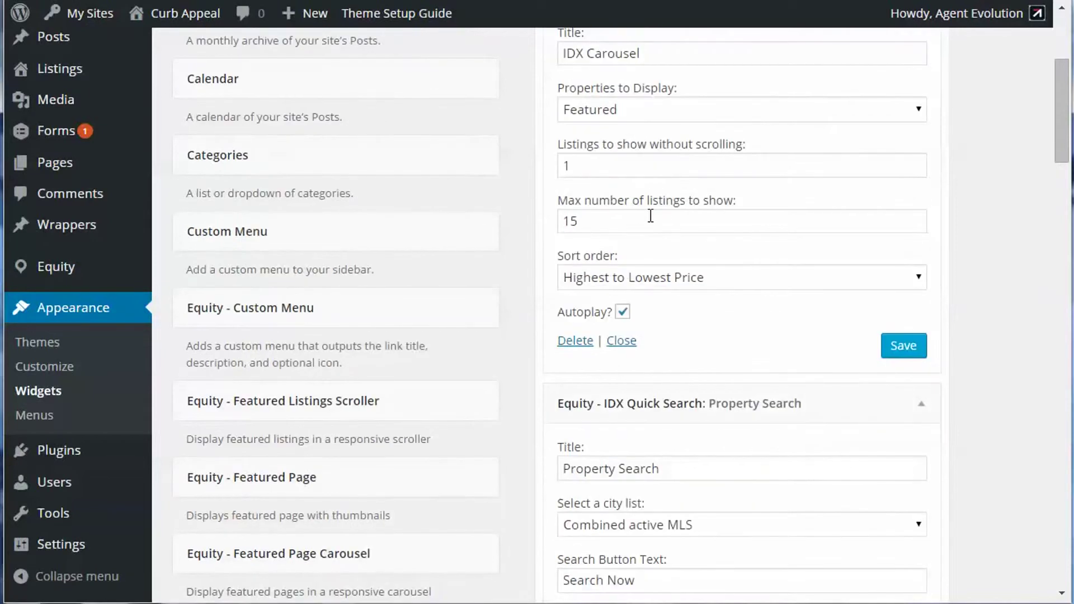
pyautogui.click(603, 112)
pyautogui.click(671, 132)
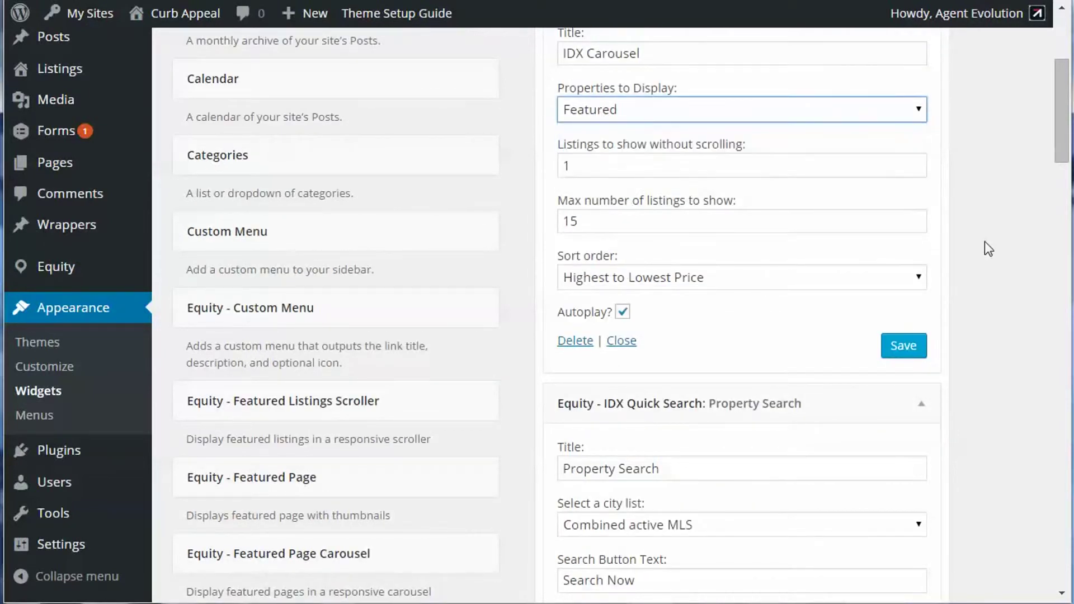
pyautogui.scroll(-8, 984, 240)
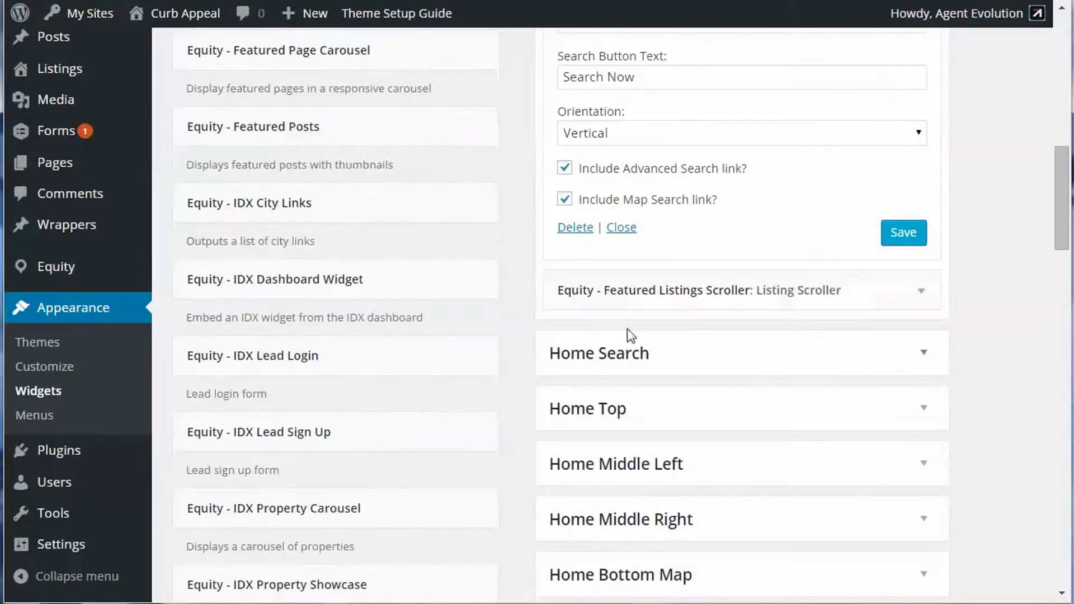
pyautogui.click(924, 293)
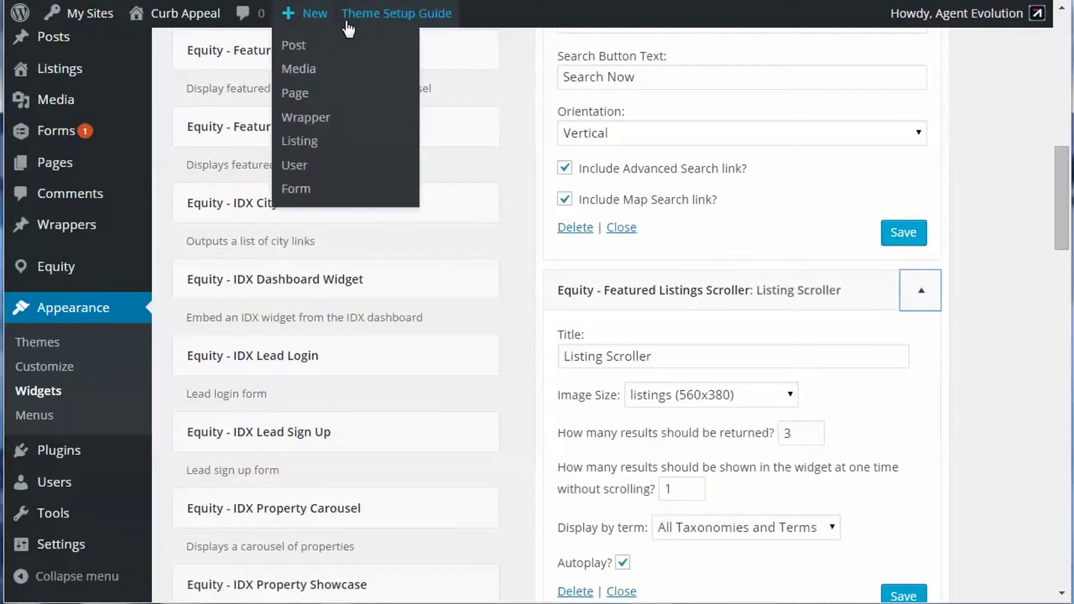
# - Open the live site in a new window, go to Blog, and scroll through its sidebar widgets
pyautogui.moveTo(151, 16)
pyautogui.rightClick(166, 49)
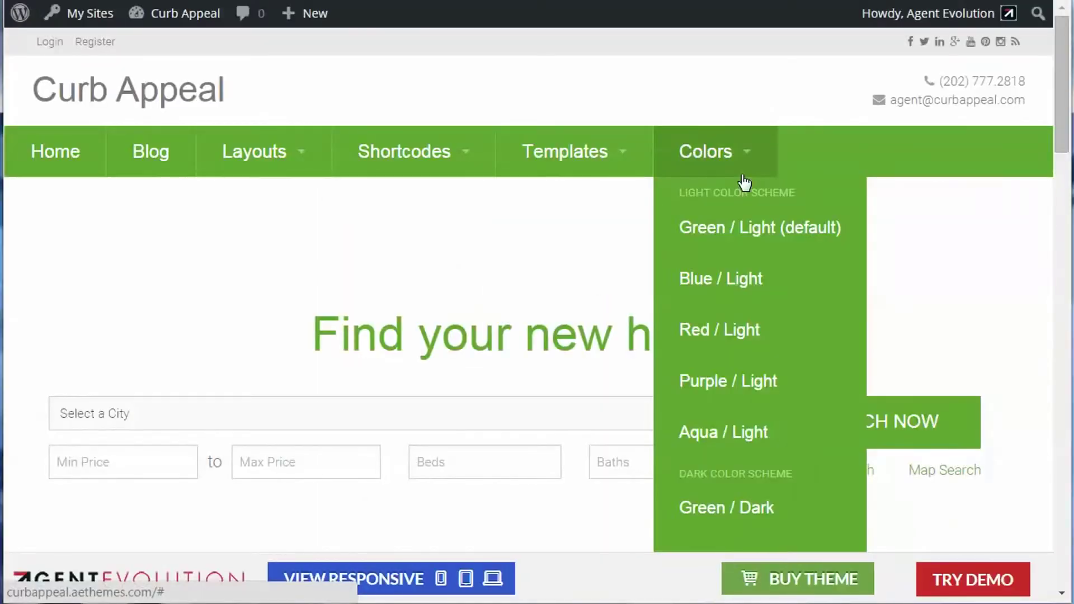
pyautogui.click(154, 155)
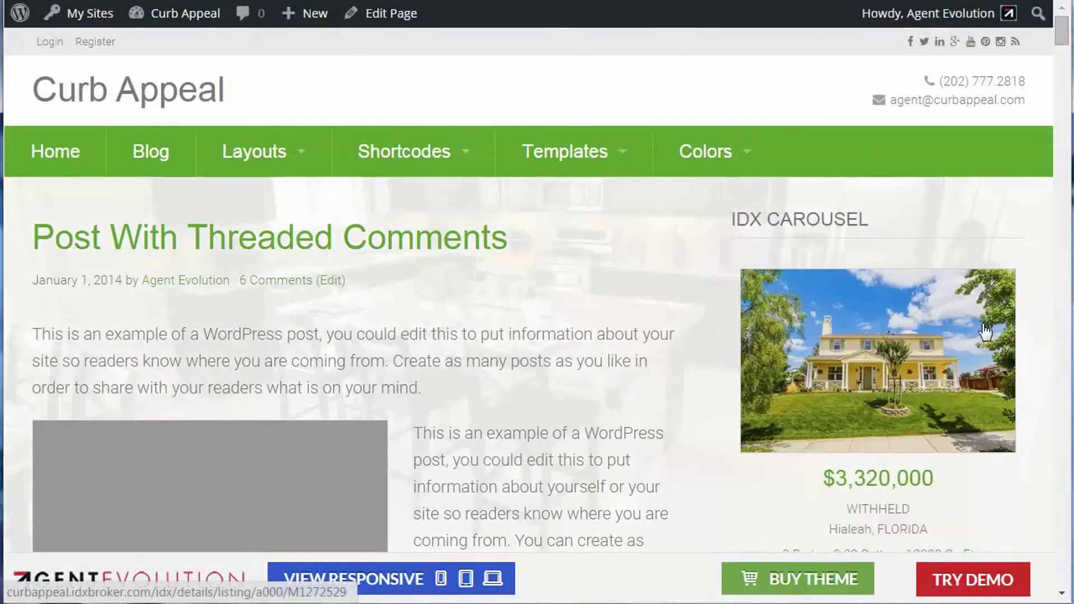
pyautogui.scroll(-3, 926, 347)
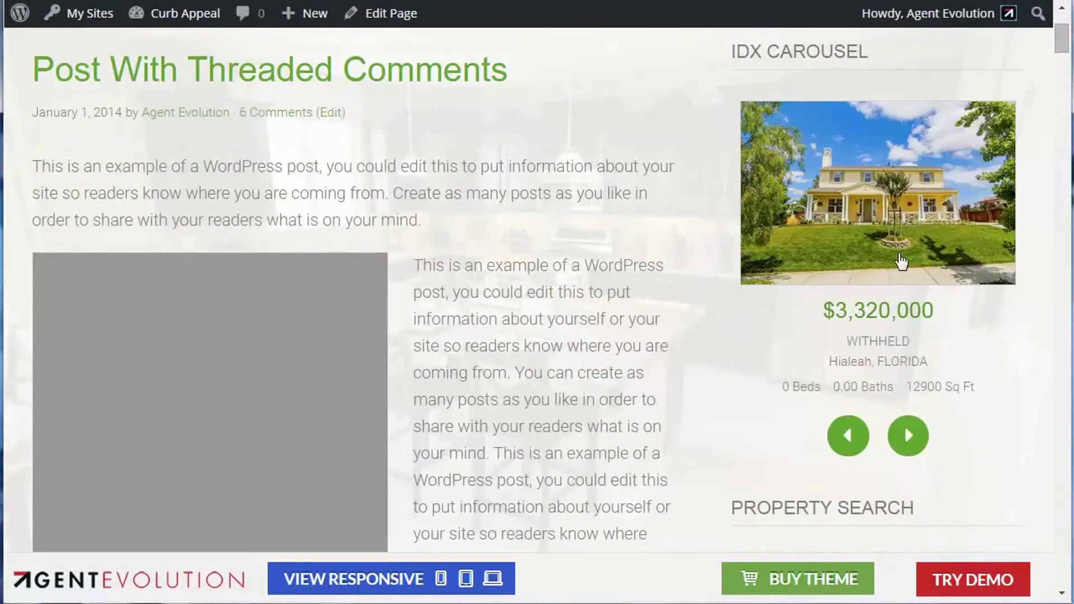
pyautogui.scroll(-3, 889, 257)
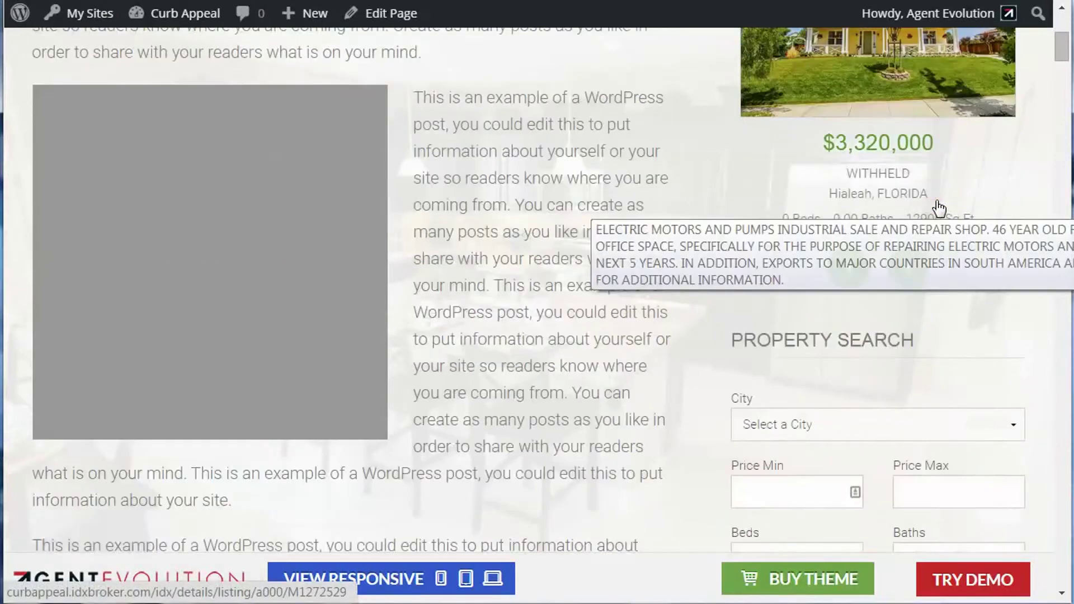
pyautogui.scroll(-6, 1001, 211)
pyautogui.scroll(3, 939, 148)
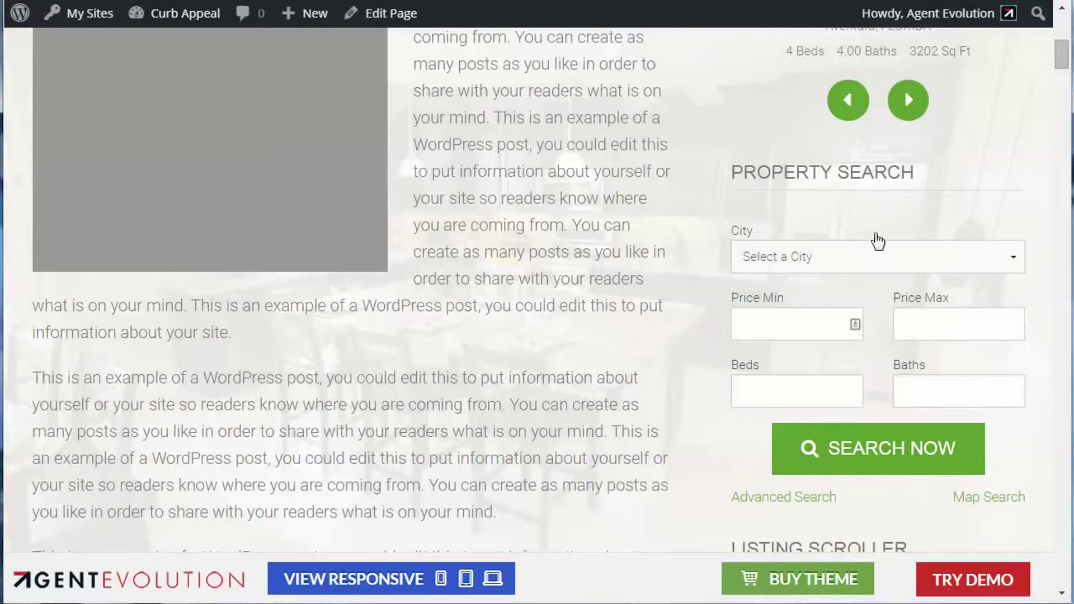
pyautogui.scroll(-7, 870, 259)
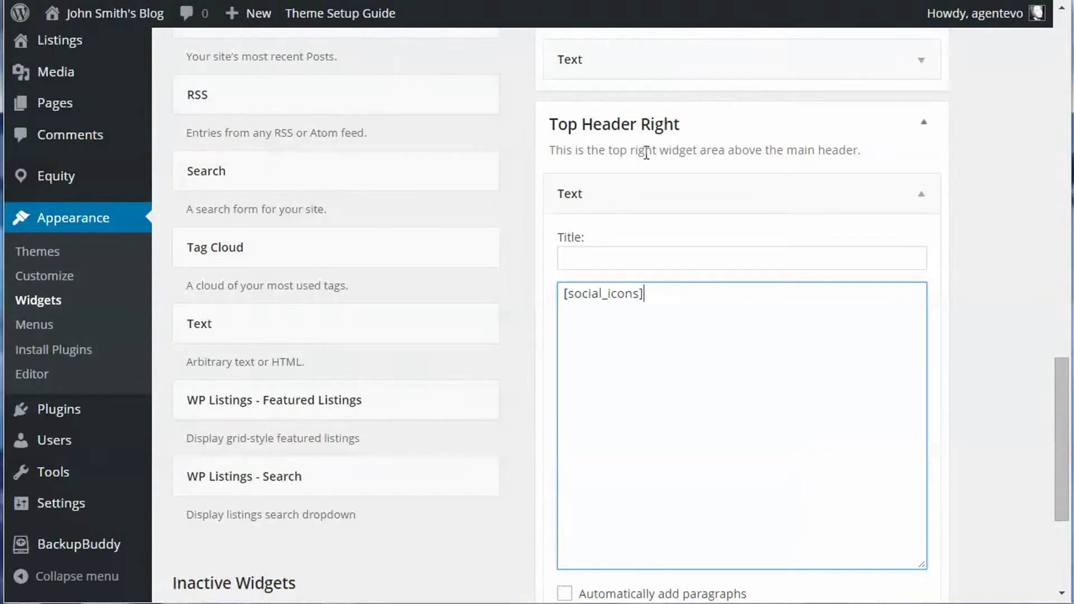
pyautogui.scroll(5, 777, 175)
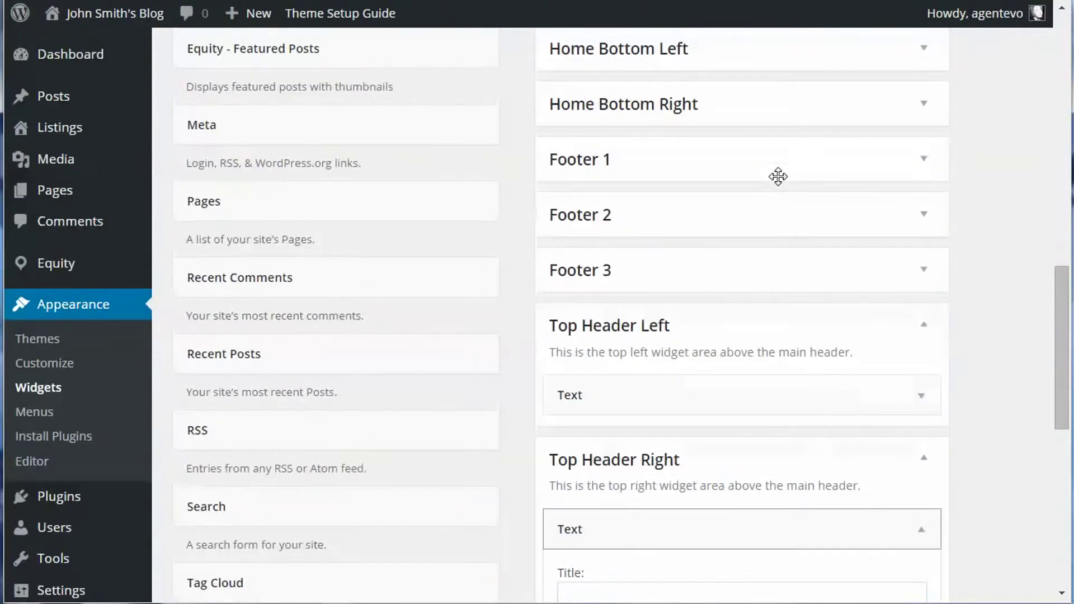
pyautogui.scroll(10, 777, 177)
pyautogui.scroll(5, 777, 177)
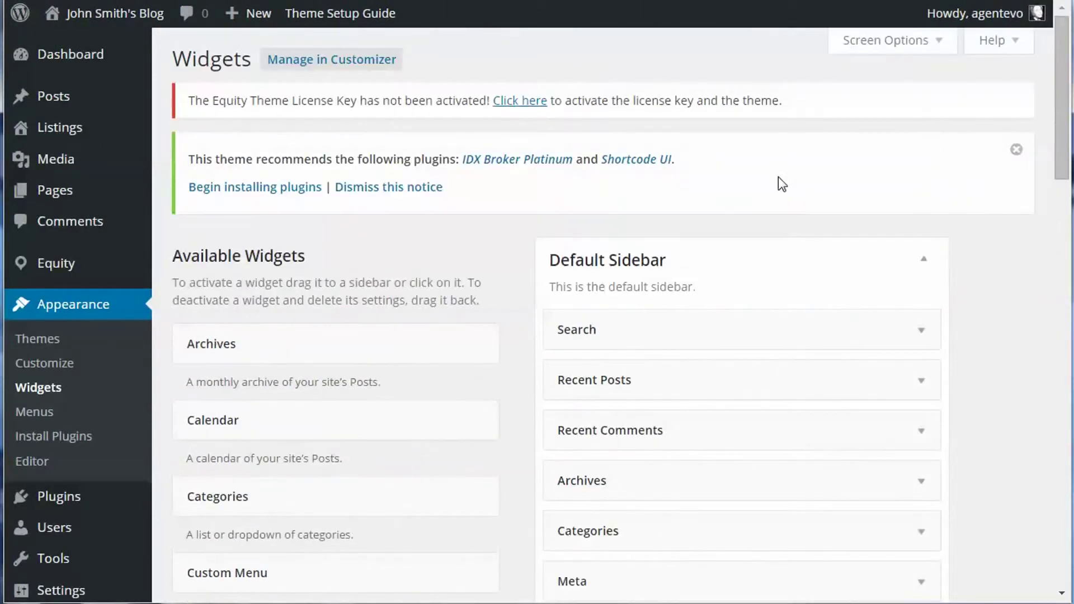
pyautogui.scroll(-4, 777, 177)
pyautogui.scroll(1, 777, 177)
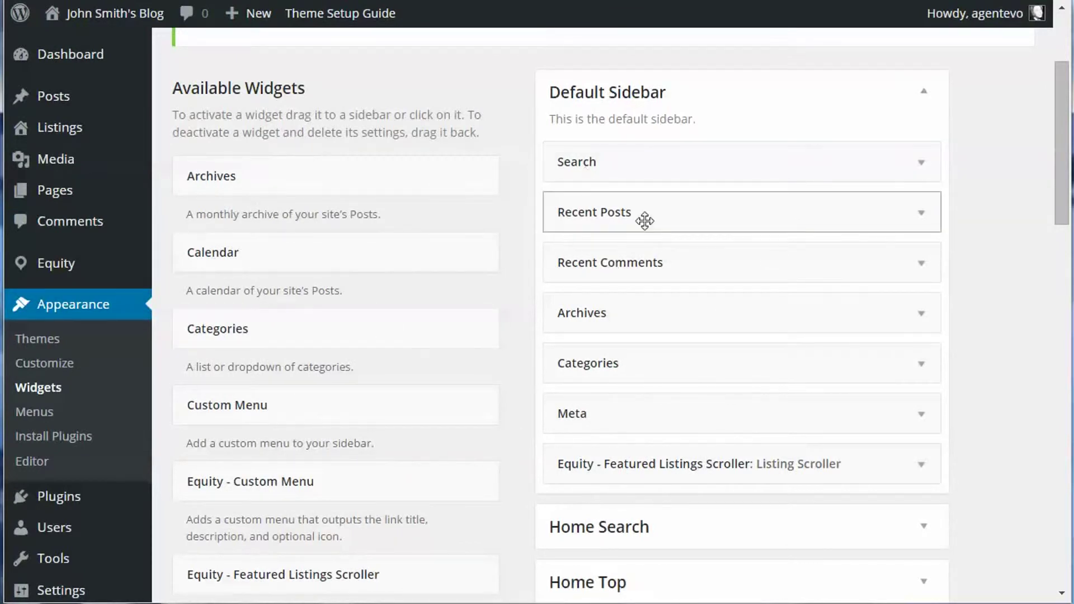
pyautogui.scroll(-3, 888, 422)
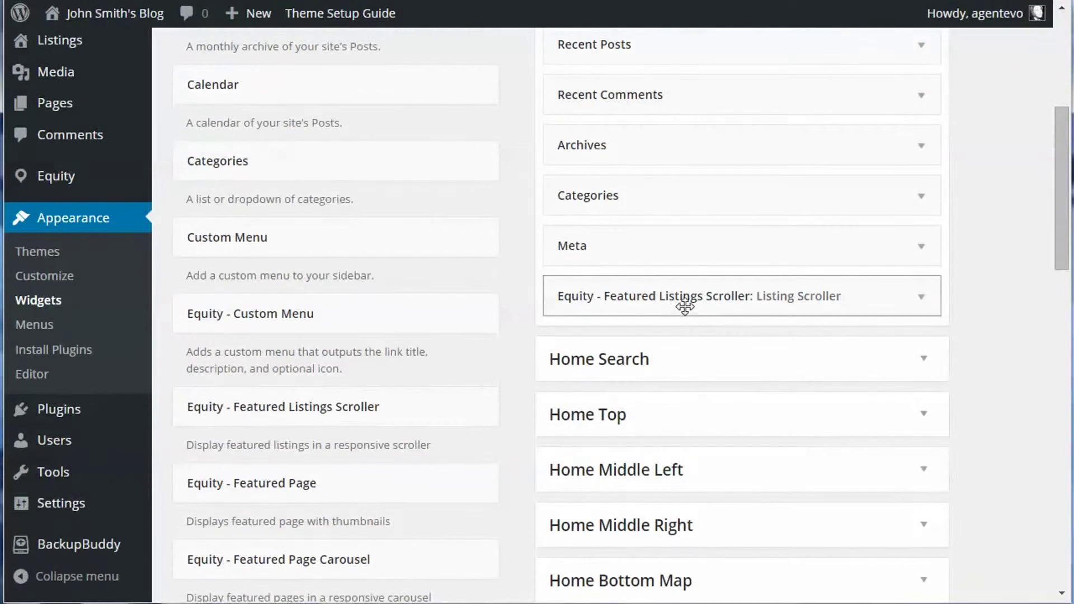
pyautogui.click(922, 298)
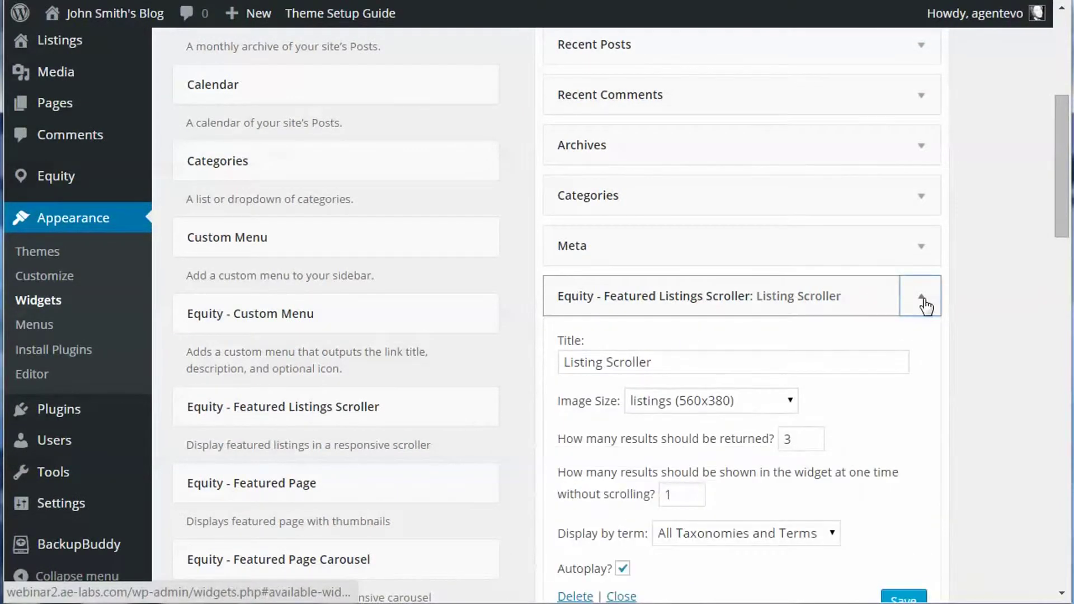
pyautogui.click(923, 300)
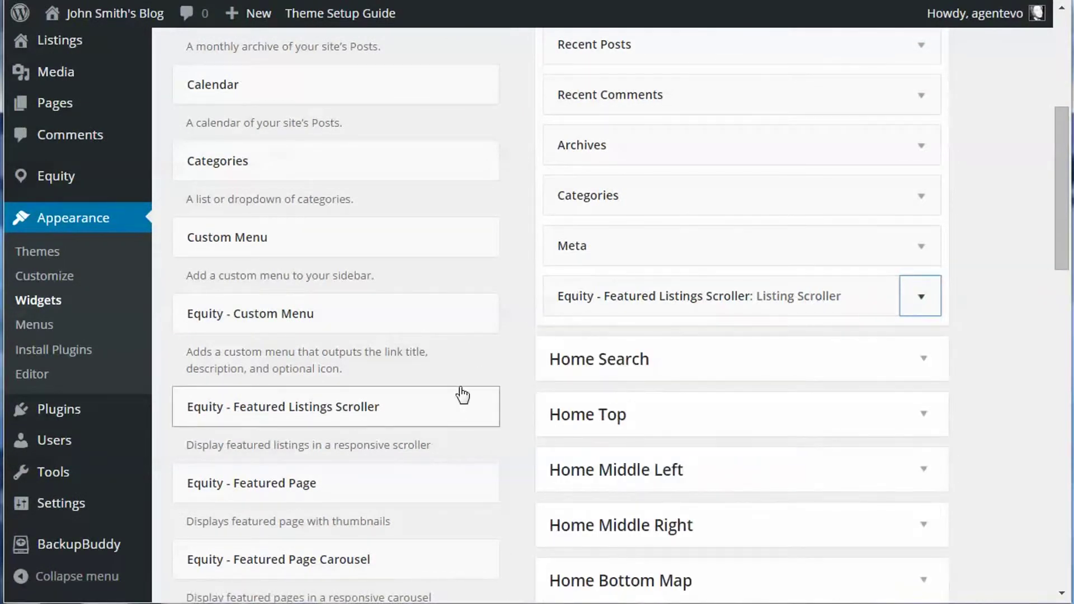
pyautogui.scroll(-15, 462, 395)
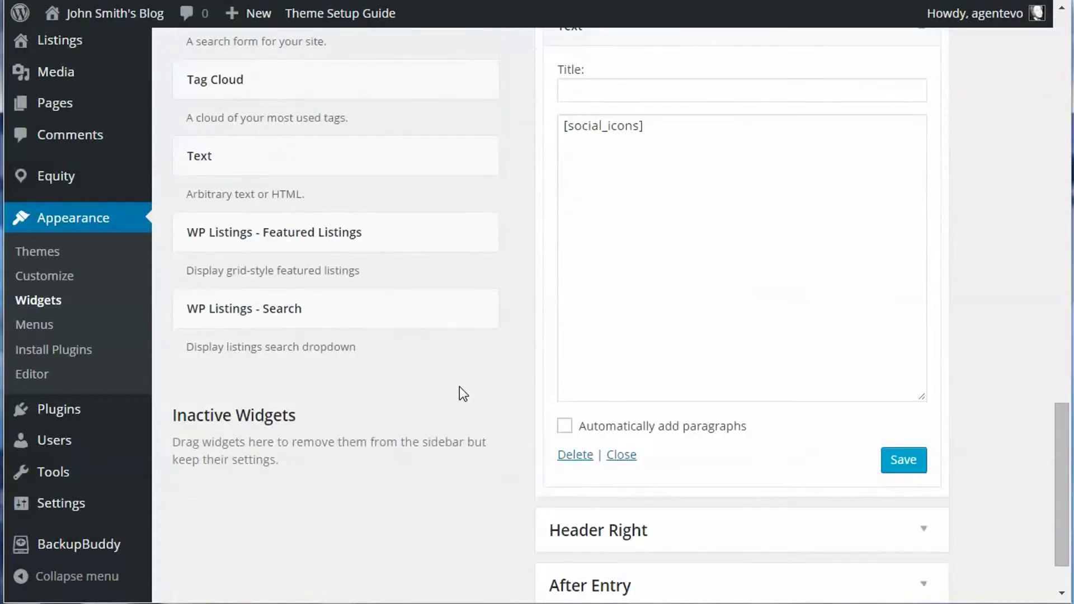
# - Add a WP Listings - Search widget to Default Sidebar titled 'Property Search'
pyautogui.moveTo(275, 307)
pyautogui.mouseDown()
pyautogui.moveTo(617, 73)
pyautogui.moveTo(645, 14)
pyautogui.moveTo(599, 28)
pyautogui.moveTo(606, 12)
pyautogui.moveTo(591, 15)
pyautogui.moveTo(584, 38)
pyautogui.moveTo(588, 8)
pyautogui.moveTo(593, 28)
pyautogui.moveTo(626, 19)
pyautogui.moveTo(630, 36)
pyautogui.moveTo(649, 14)
pyautogui.moveTo(652, 37)
pyautogui.moveTo(662, 10)
pyautogui.moveTo(649, 40)
pyautogui.moveTo(652, 15)
pyautogui.moveTo(661, 14)
pyautogui.moveTo(648, 101)
pyautogui.mouseUp()
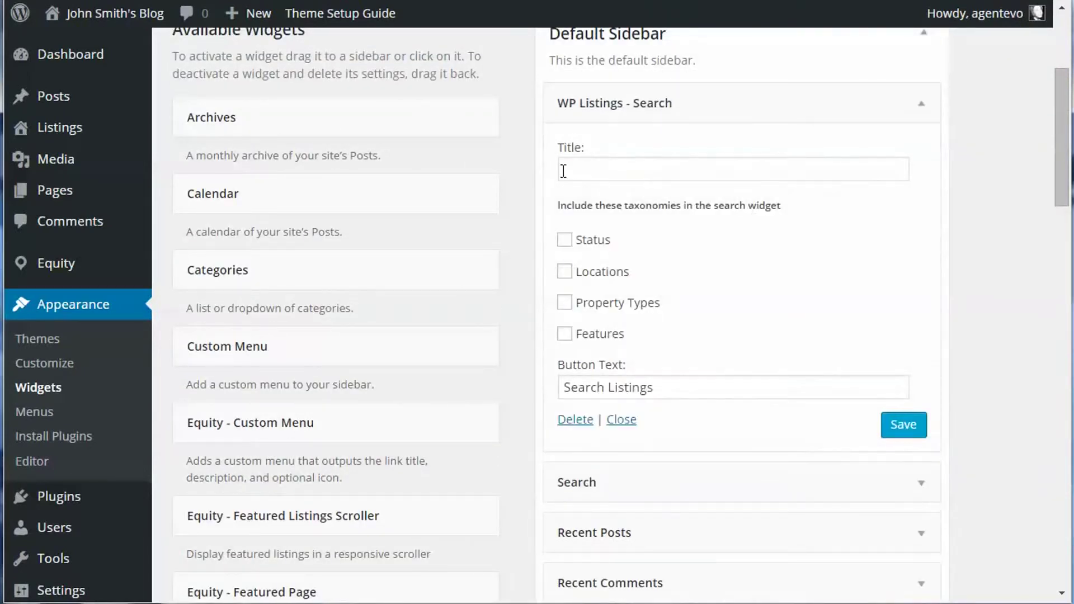
pyautogui.click(563, 171)
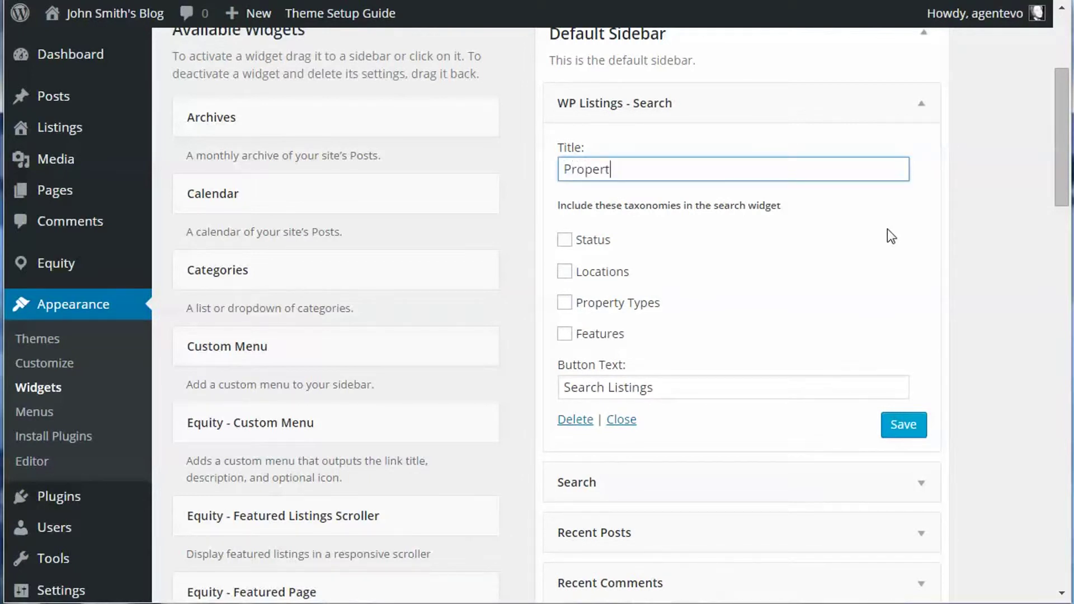
pyautogui.write('Property Search')
# - Tick the Locations, Property Types and Features filters and start changing the button text to 'Search Now'
pyautogui.click(564, 240)
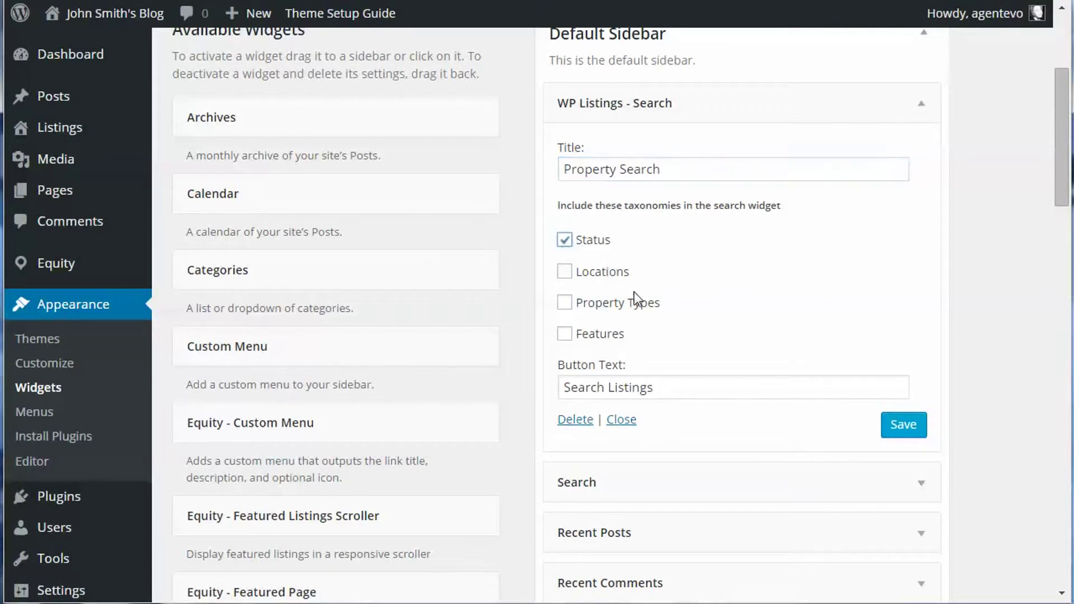
pyautogui.click(574, 272)
pyautogui.click(566, 305)
pyautogui.click(566, 335)
pyautogui.moveTo(606, 387); pyautogui.dragTo(705, 381)
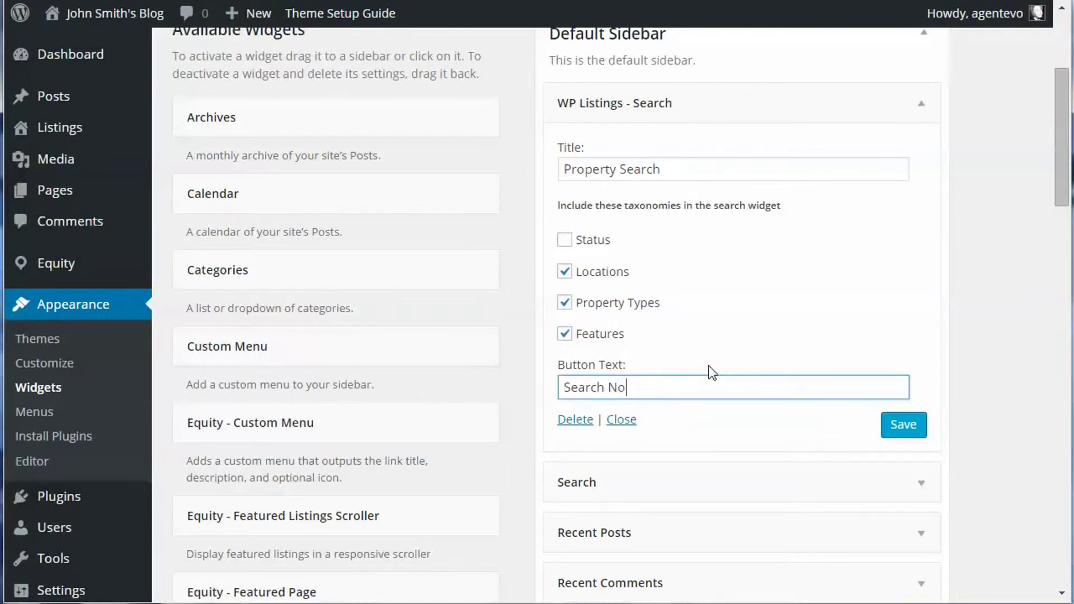
# - Save the Property Search widget settings and go to the live site's blog page
pyautogui.click(903, 427)
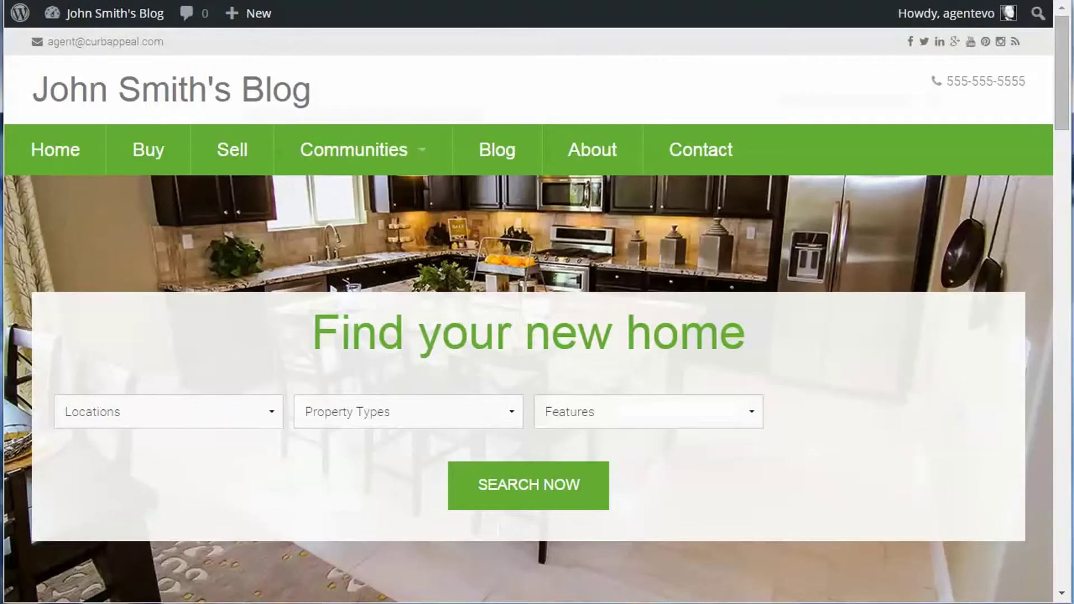
pyautogui.click(496, 150)
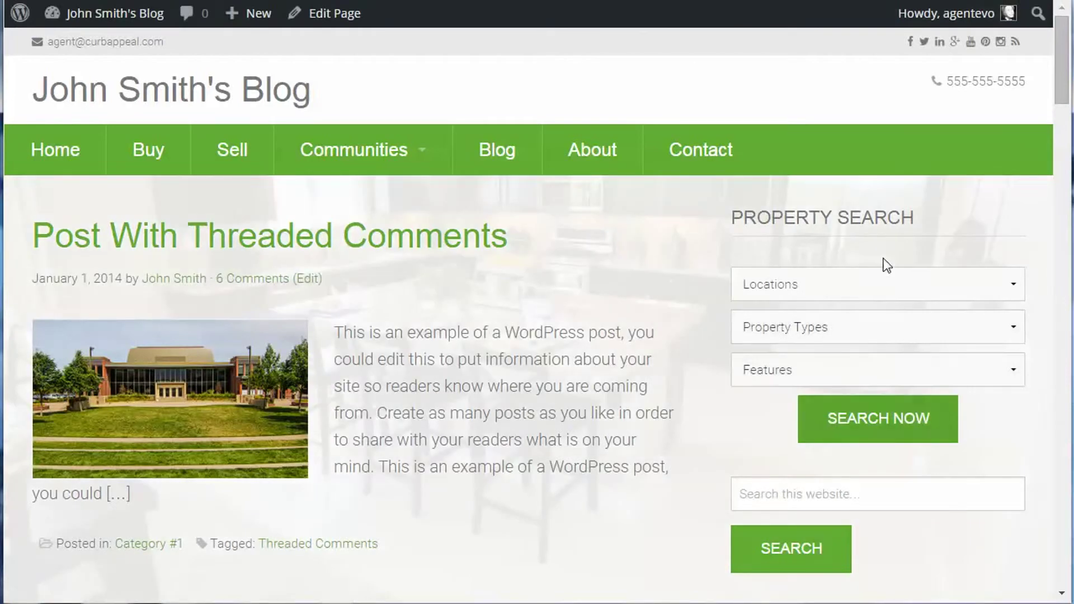
pyautogui.scroll(-4, 937, 380)
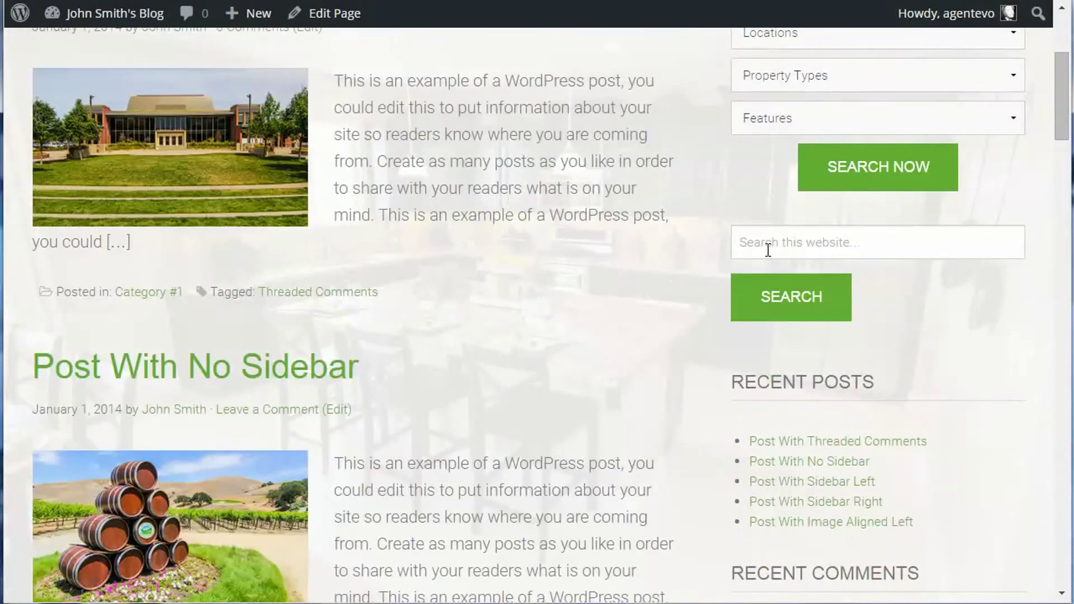
# - Click into the site search box and scroll through the blog sidebar to check its widgets
pyautogui.click(780, 246)
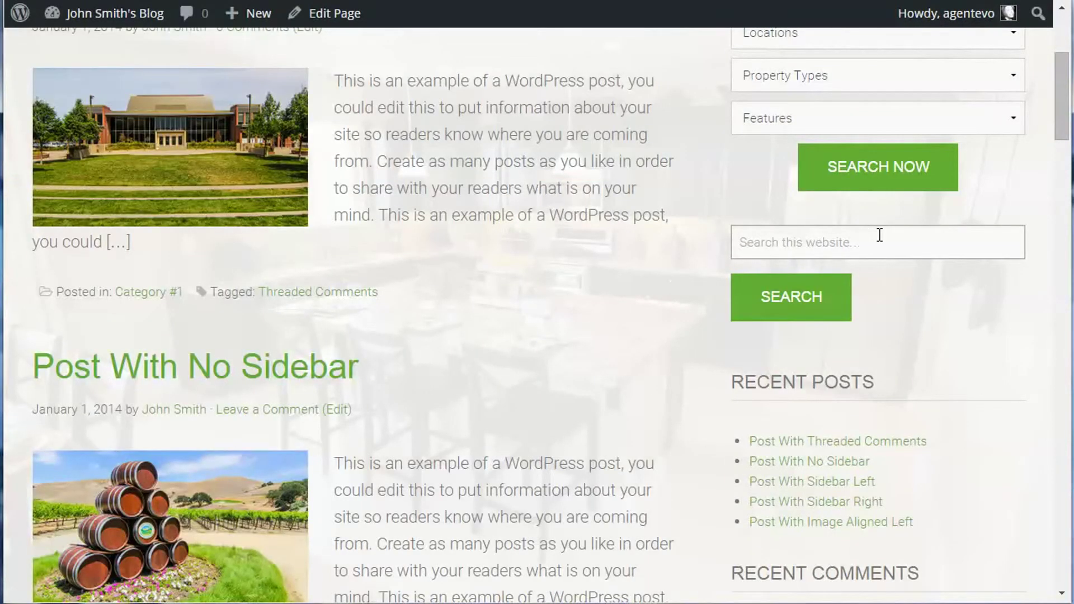
pyautogui.scroll(-8, 957, 325)
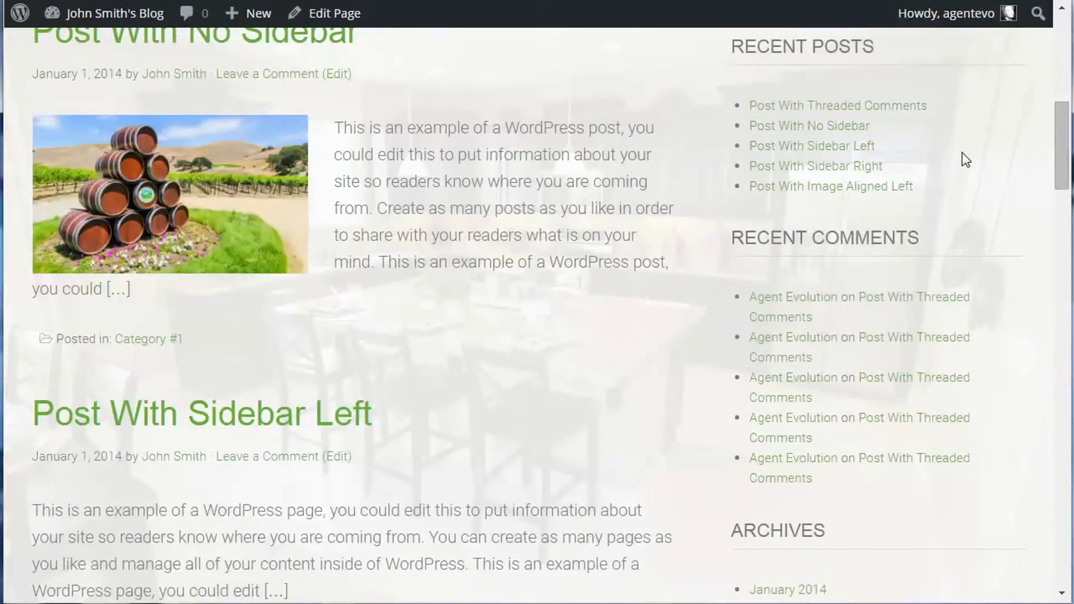
pyautogui.scroll(-6, 913, 376)
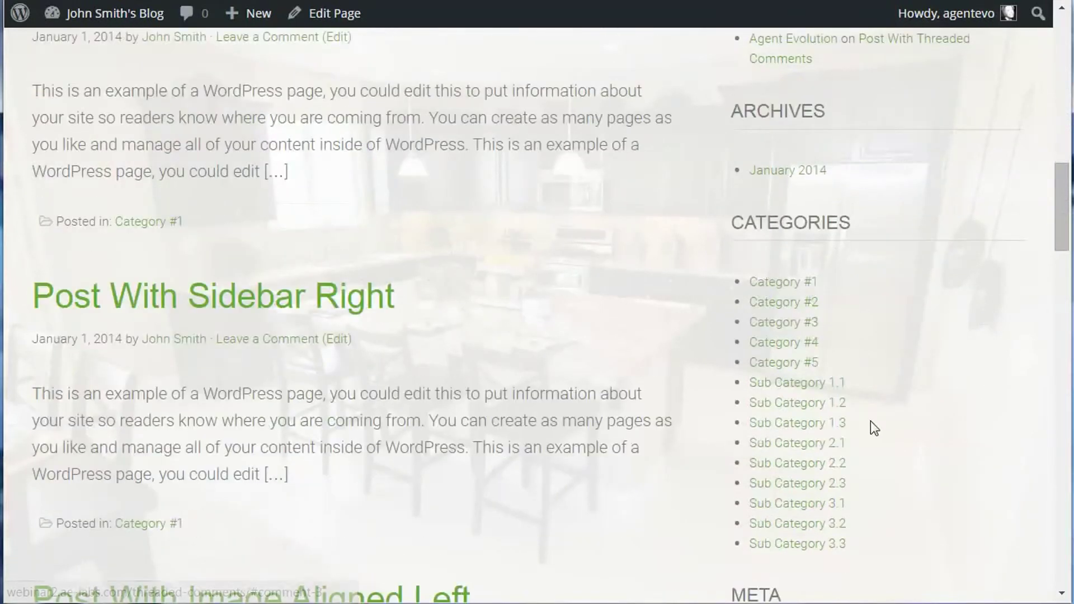
pyautogui.scroll(-6, 871, 426)
pyautogui.scroll(-2, 877, 431)
pyautogui.scroll(-6, 875, 422)
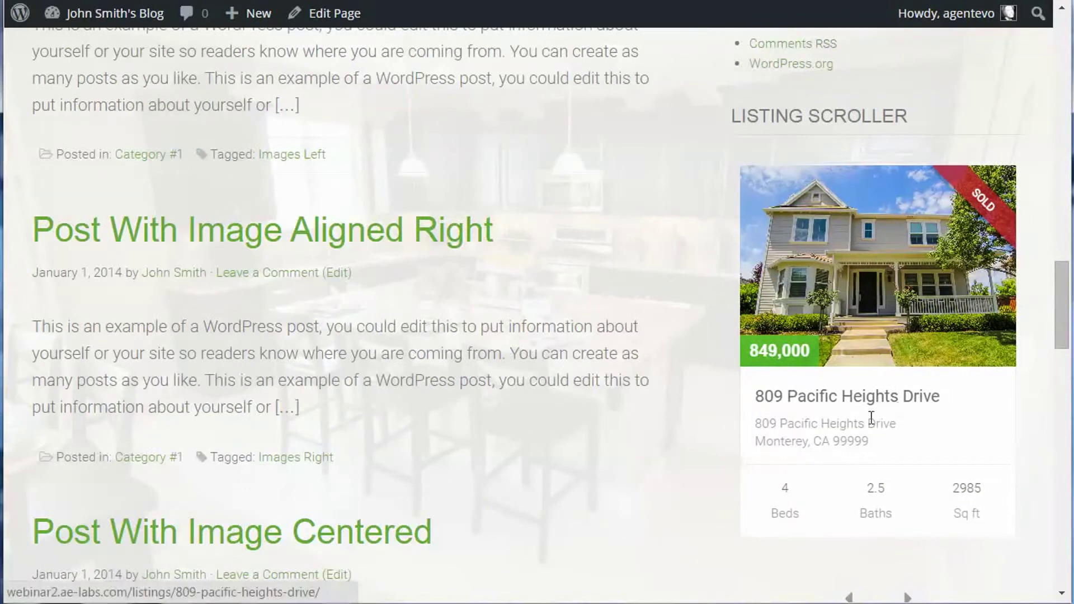
pyautogui.scroll(-5, 945, 353)
pyautogui.scroll(8, 945, 354)
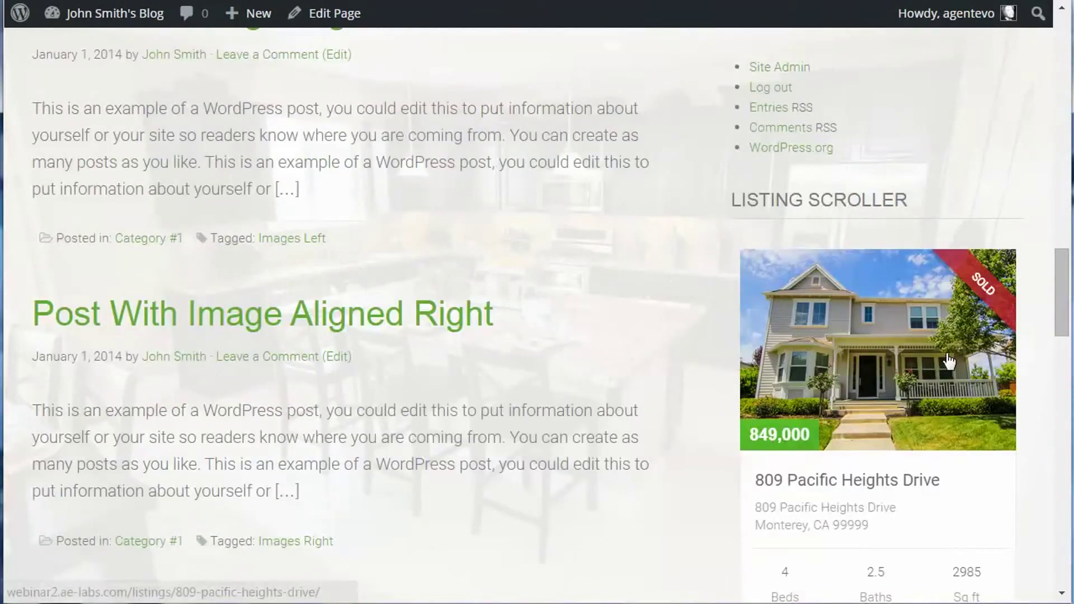
pyautogui.scroll(17, 575, 237)
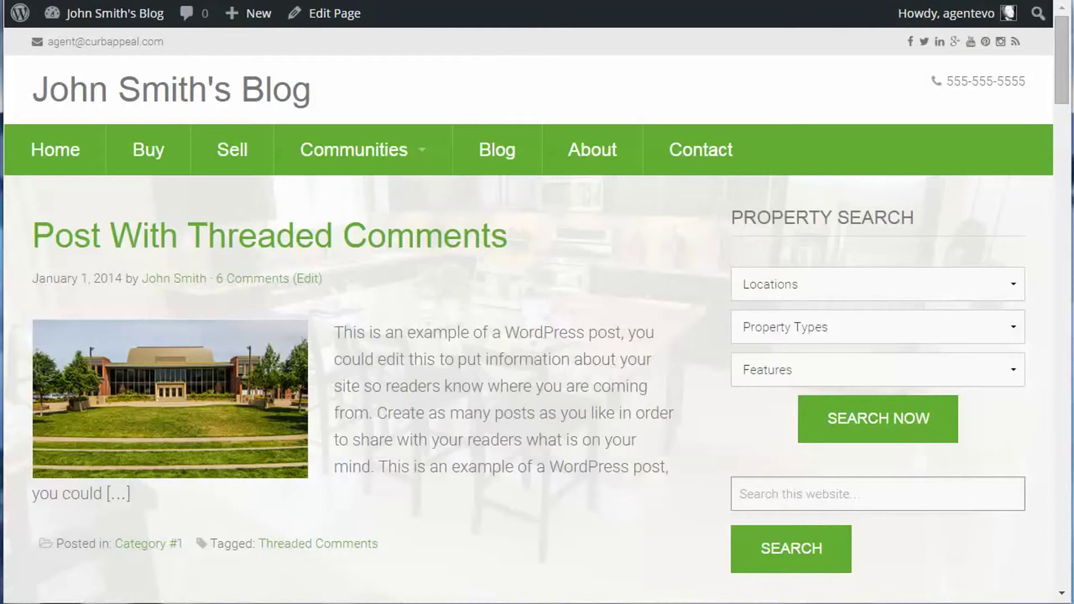
pyautogui.scroll(-20, 678, 423)
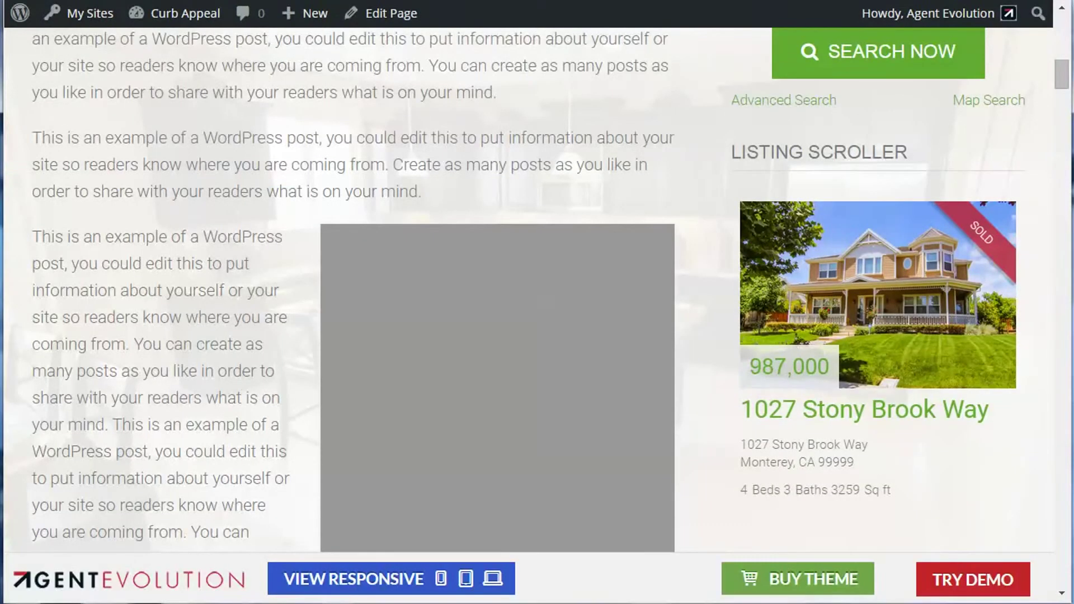
pyautogui.scroll(-15, 736, 419)
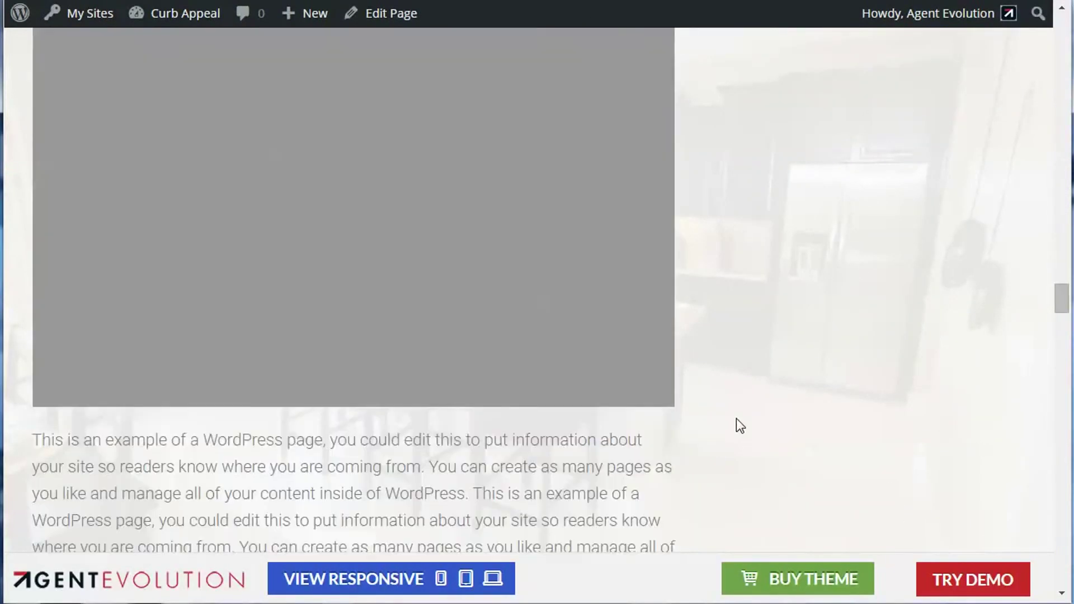
pyautogui.scroll(-10, 736, 419)
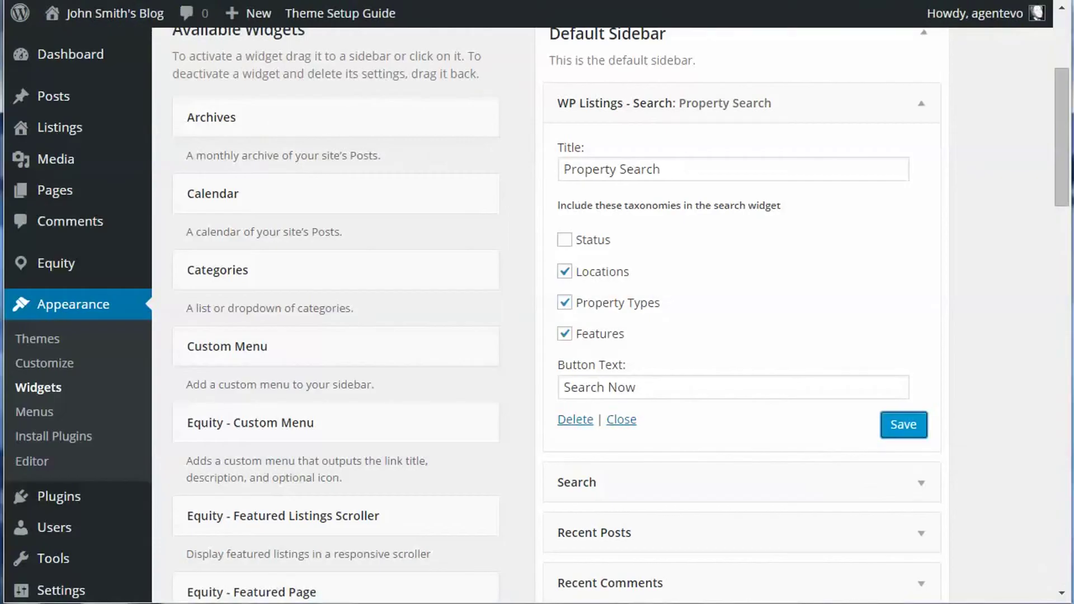
# - Collapse the WP Listings - Search widget and the Top Header Left and Top Header Right areas
pyautogui.click(922, 109)
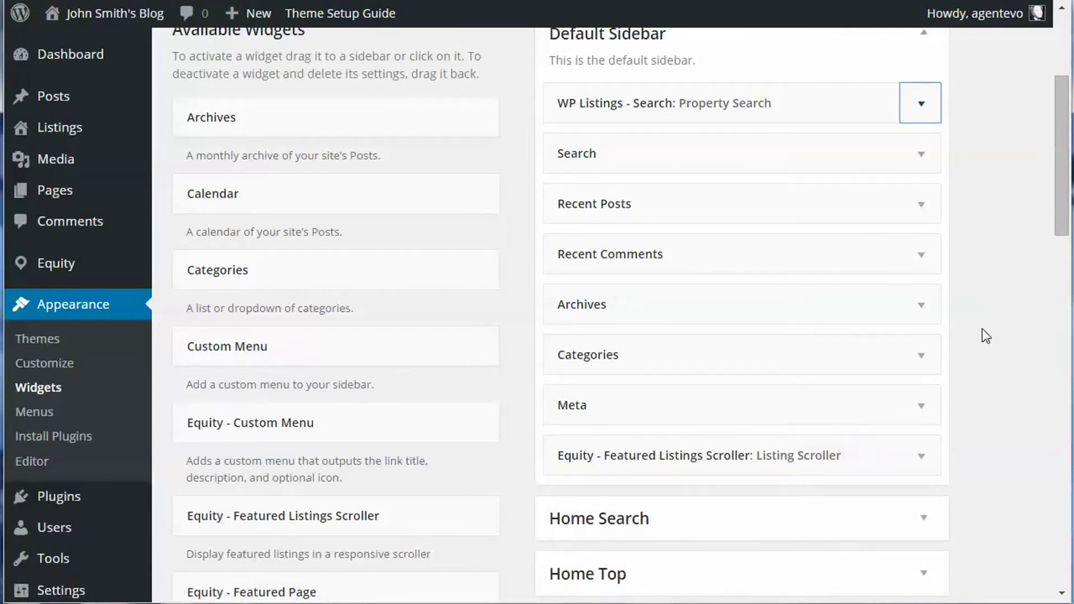
pyautogui.scroll(-2, 986, 336)
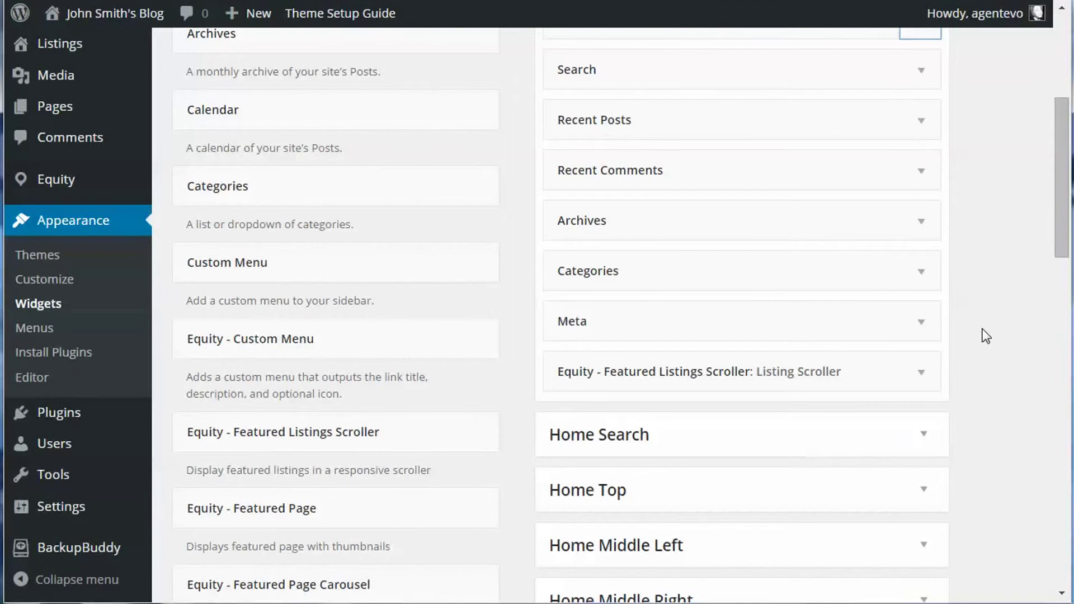
pyautogui.scroll(-5, 985, 335)
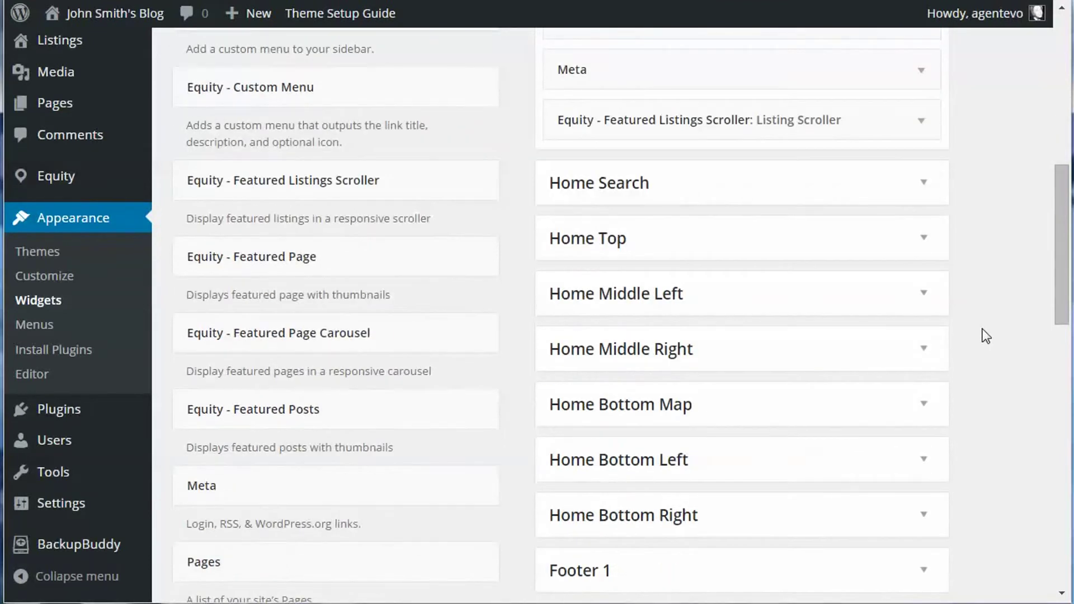
pyautogui.scroll(-8, 985, 335)
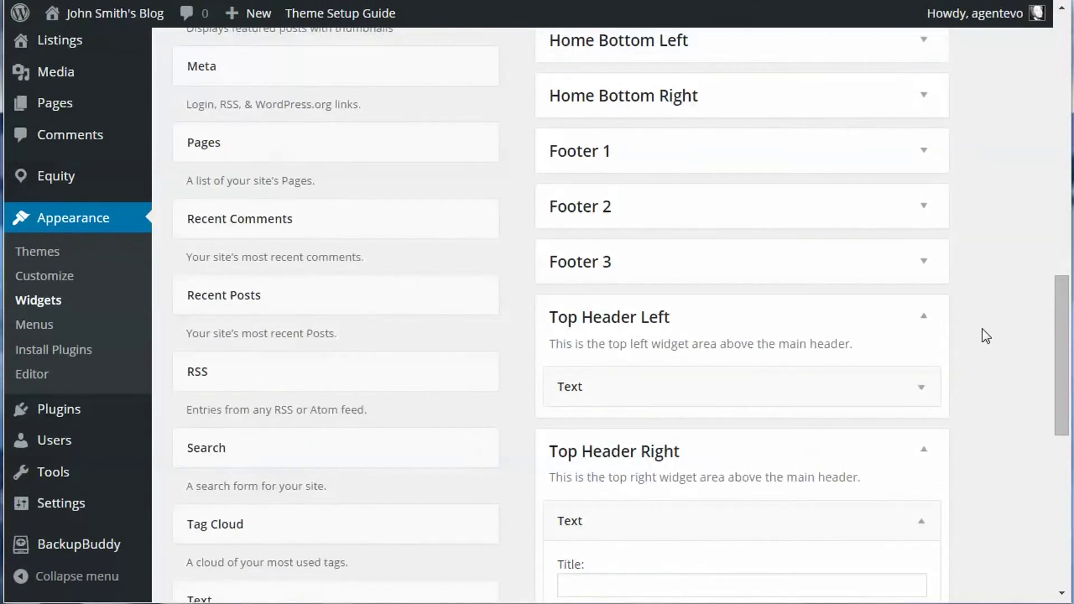
pyautogui.click(931, 322)
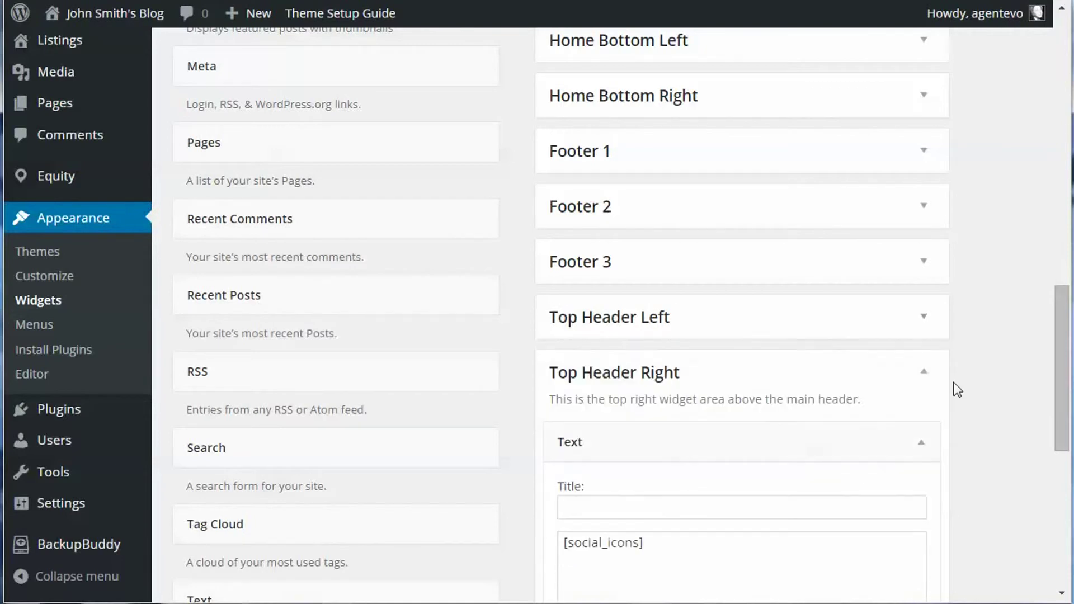
pyautogui.click(924, 374)
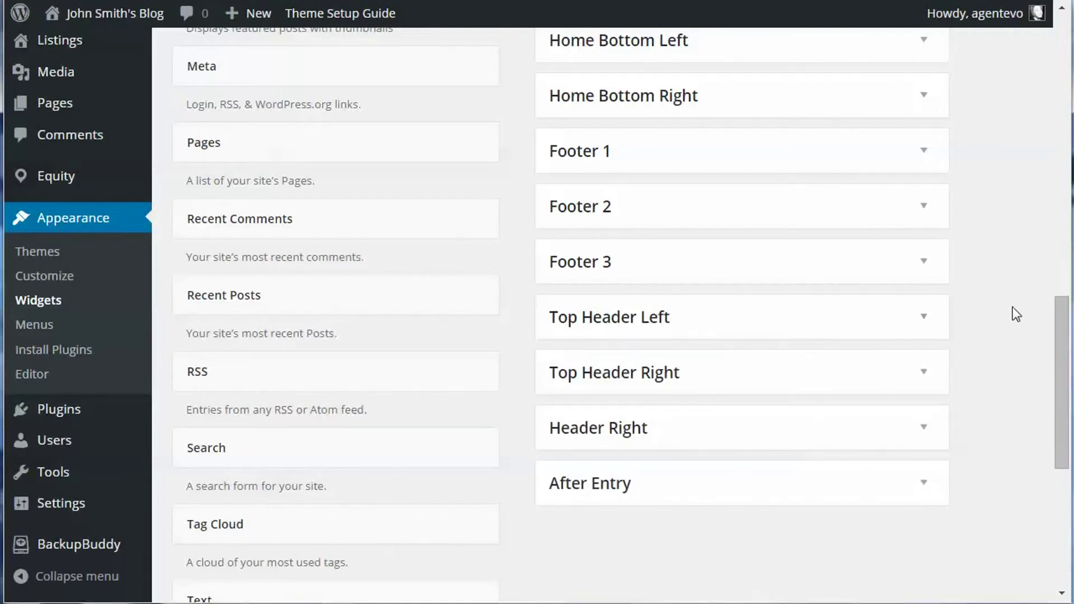
# - Expand Footer 1 and review the Text: About Agent widget's content
pyautogui.click(925, 156)
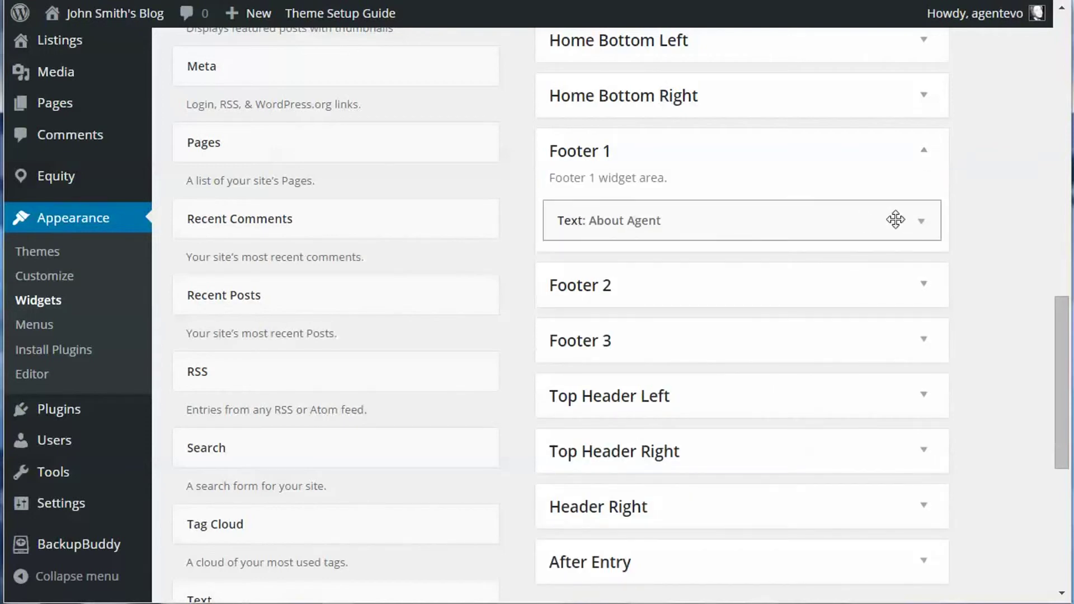
pyautogui.click(920, 221)
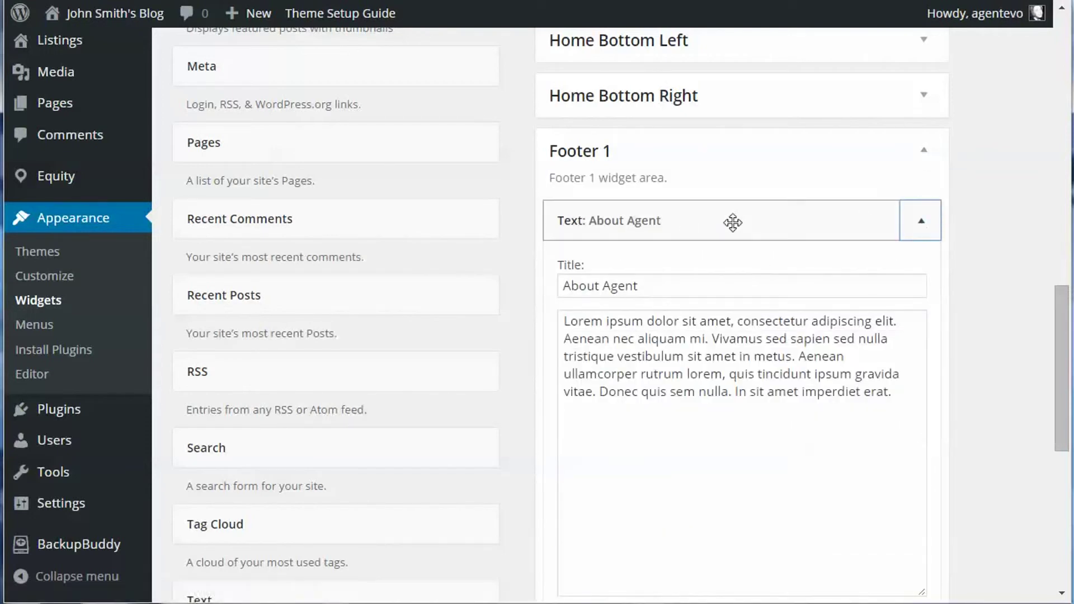
pyautogui.moveTo(669, 290); pyautogui.dragTo(945, 405)
pyautogui.click(763, 428)
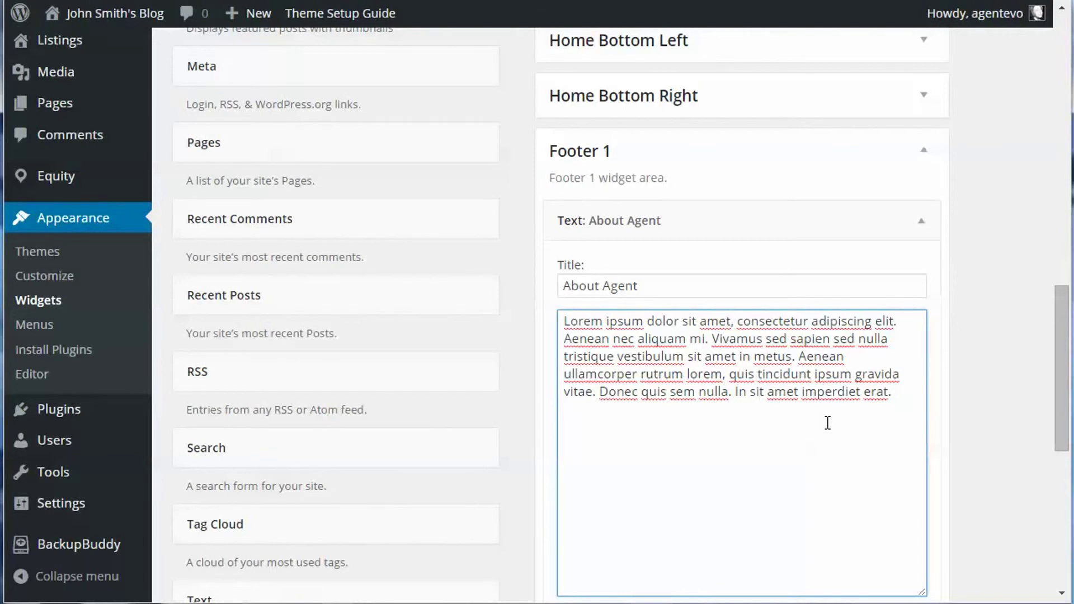
pyautogui.scroll(-6, 828, 423)
# - Expand Footer 2's Our Communities Custom Menu widget and keep Communities as its menu
pyautogui.click(920, 315)
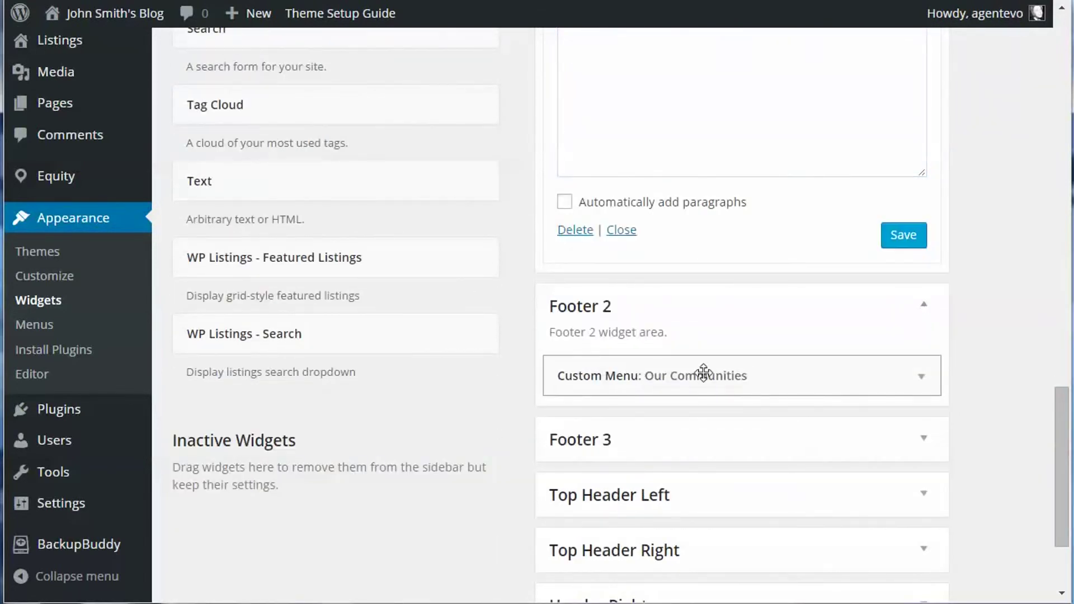
pyautogui.click(920, 377)
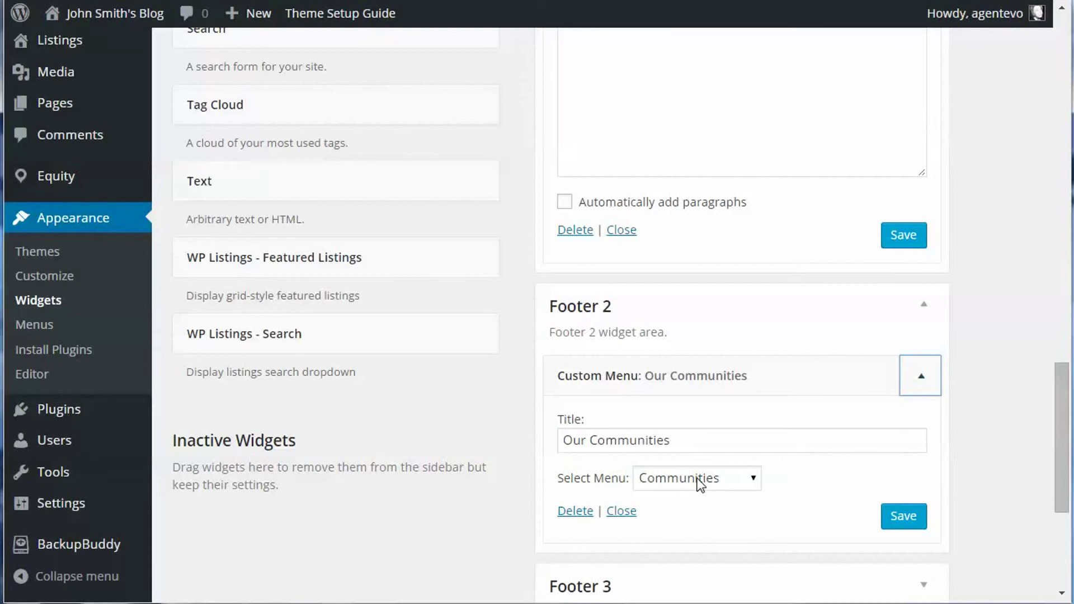
pyautogui.click(699, 484)
pyautogui.click(696, 516)
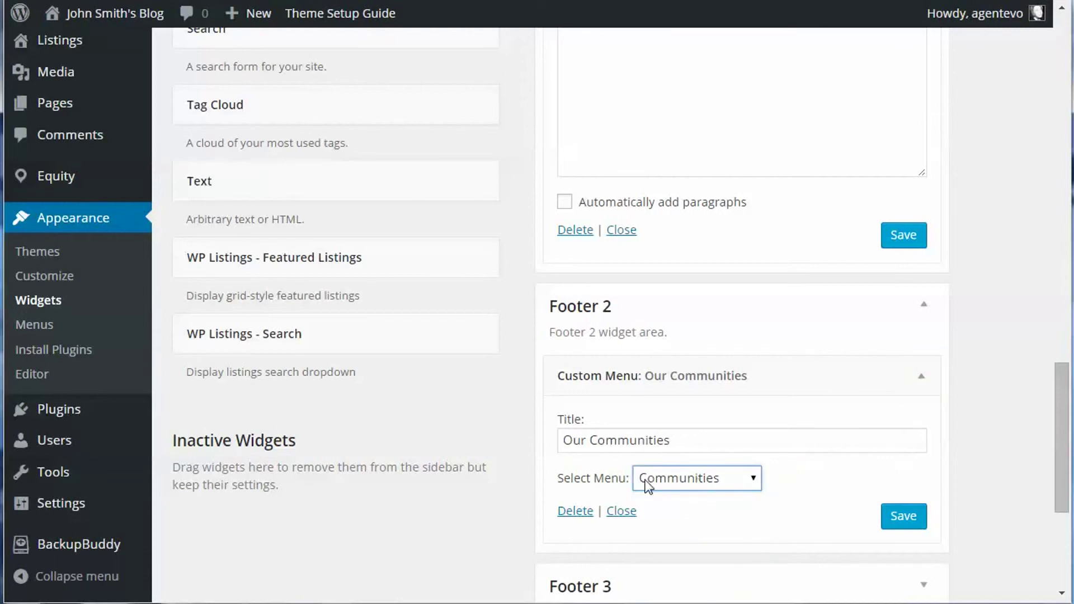
pyautogui.scroll(-5, 794, 431)
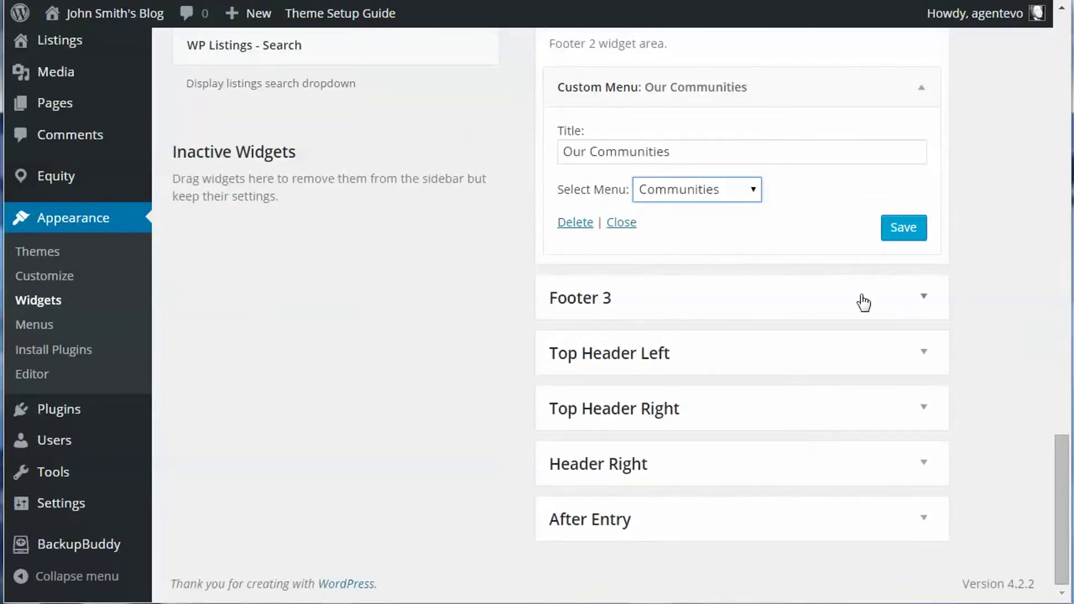
# - Expand Footer 3's Contact Us widget and highlight its five address lines and three agent shortcodes
pyautogui.click(928, 298)
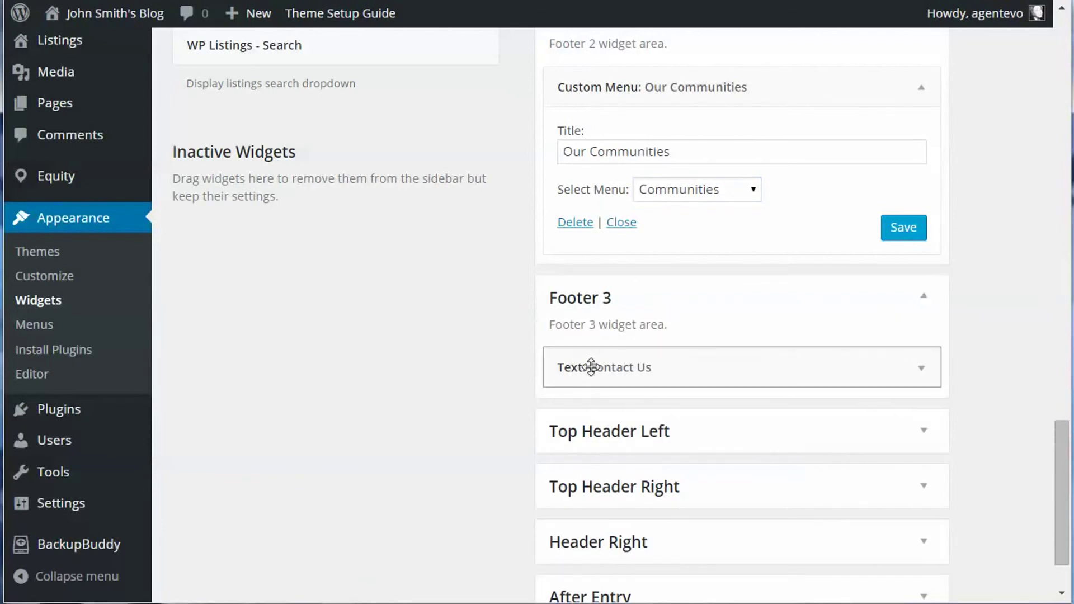
pyautogui.click(921, 369)
pyautogui.scroll(-5, 893, 420)
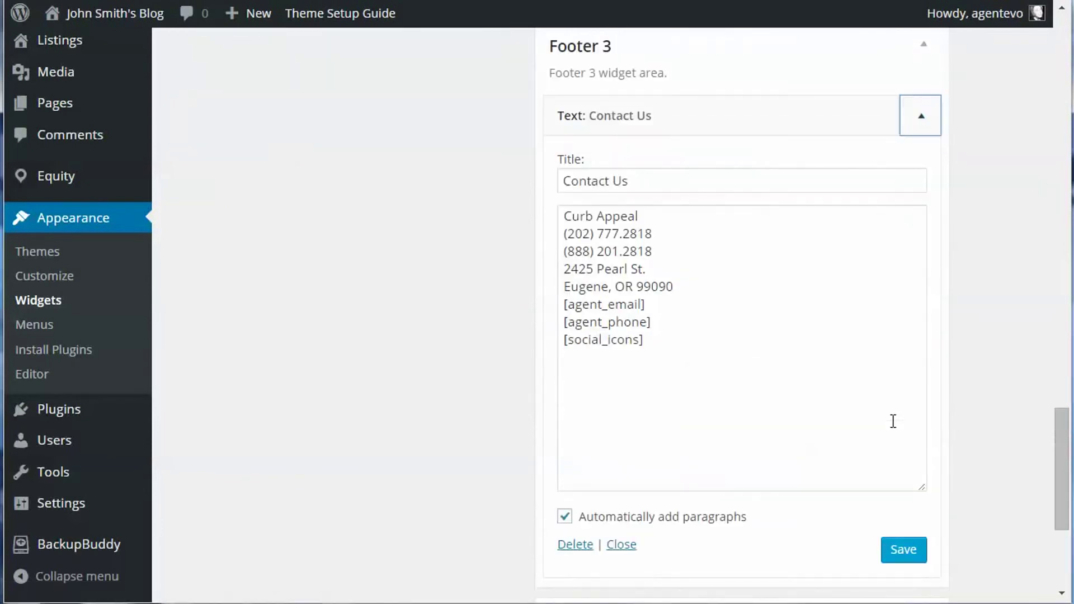
pyautogui.moveTo(563, 216); pyautogui.dragTo(714, 279)
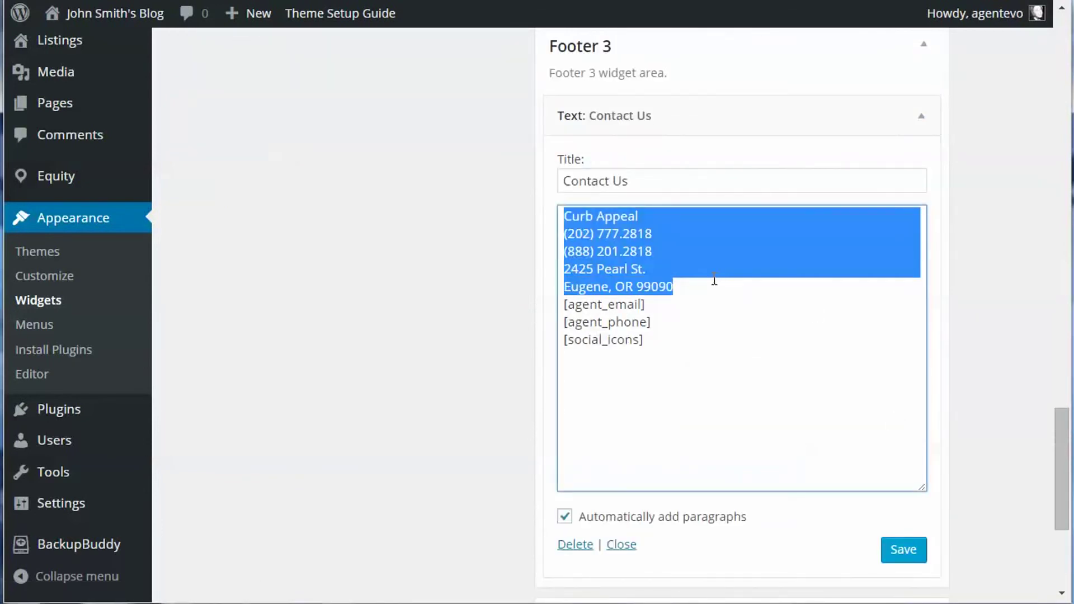
pyautogui.click(690, 251)
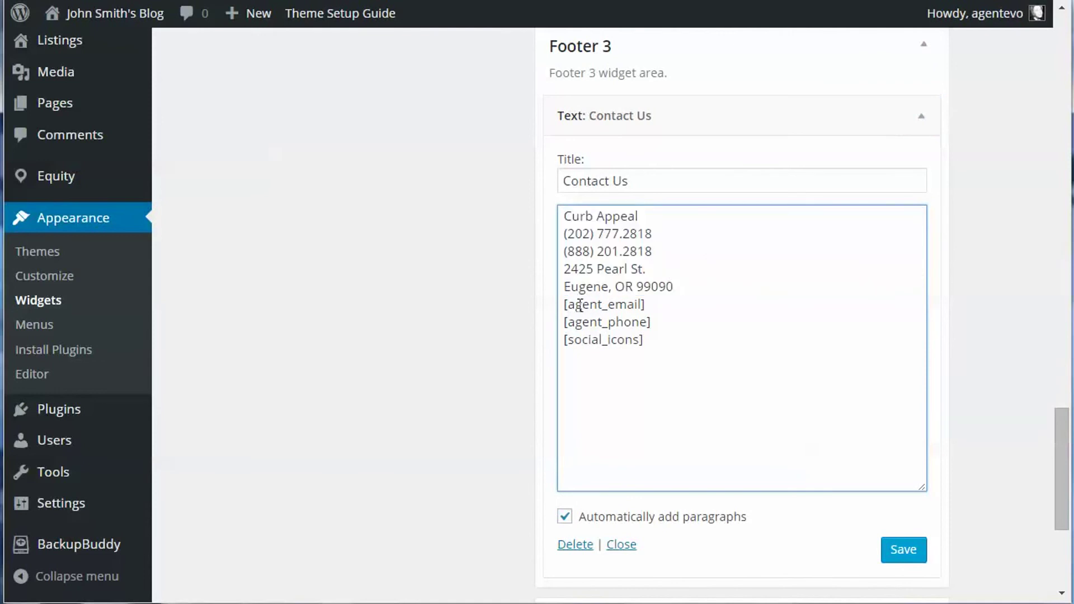
pyautogui.moveTo(564, 304); pyautogui.dragTo(671, 343)
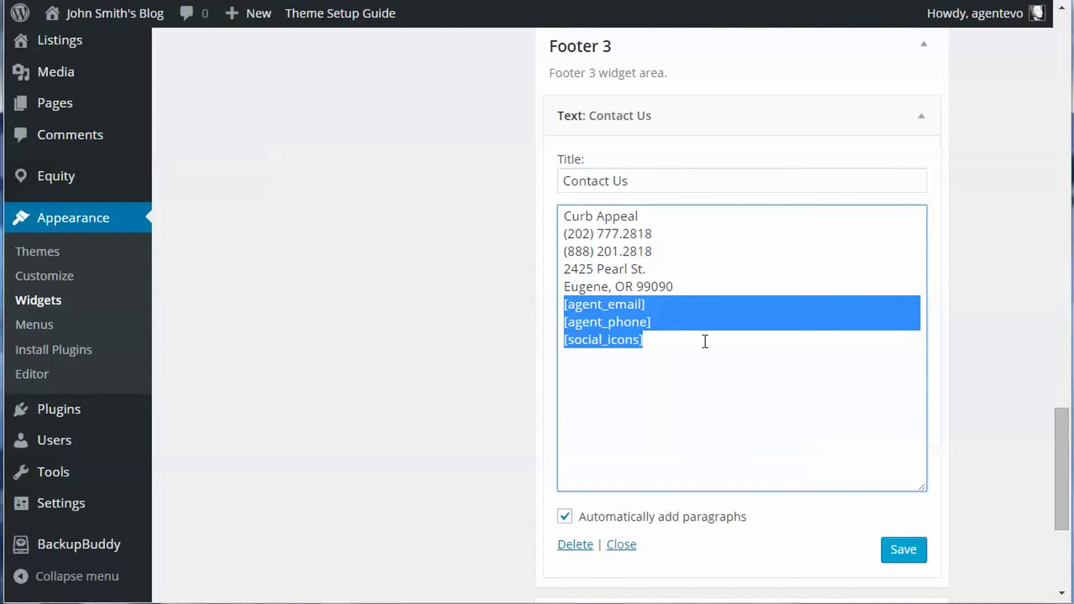
pyautogui.click(648, 342)
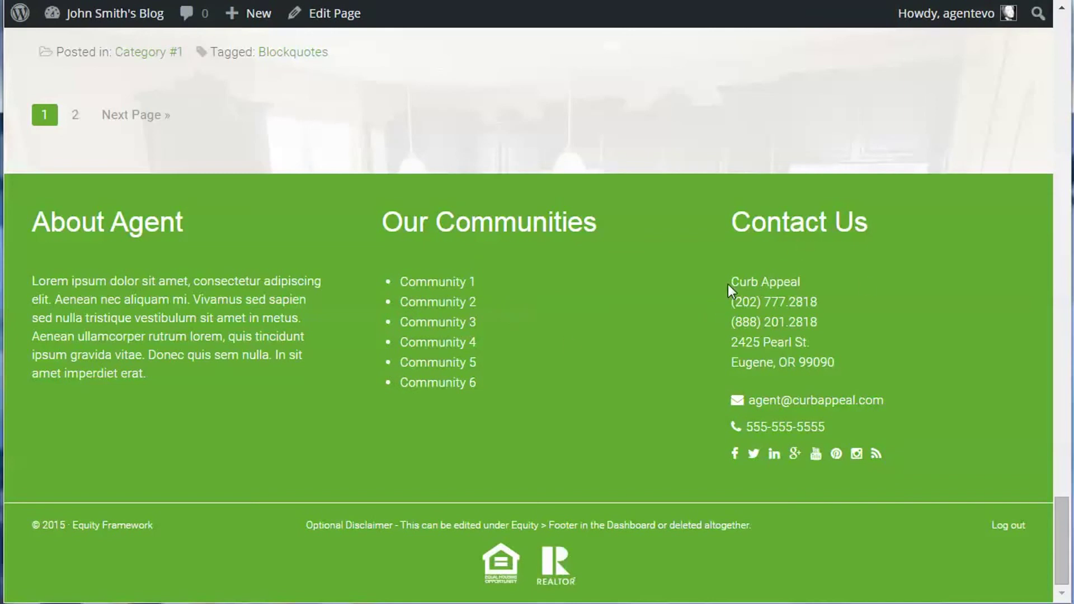
pyautogui.moveTo(730, 281); pyautogui.dragTo(835, 362)
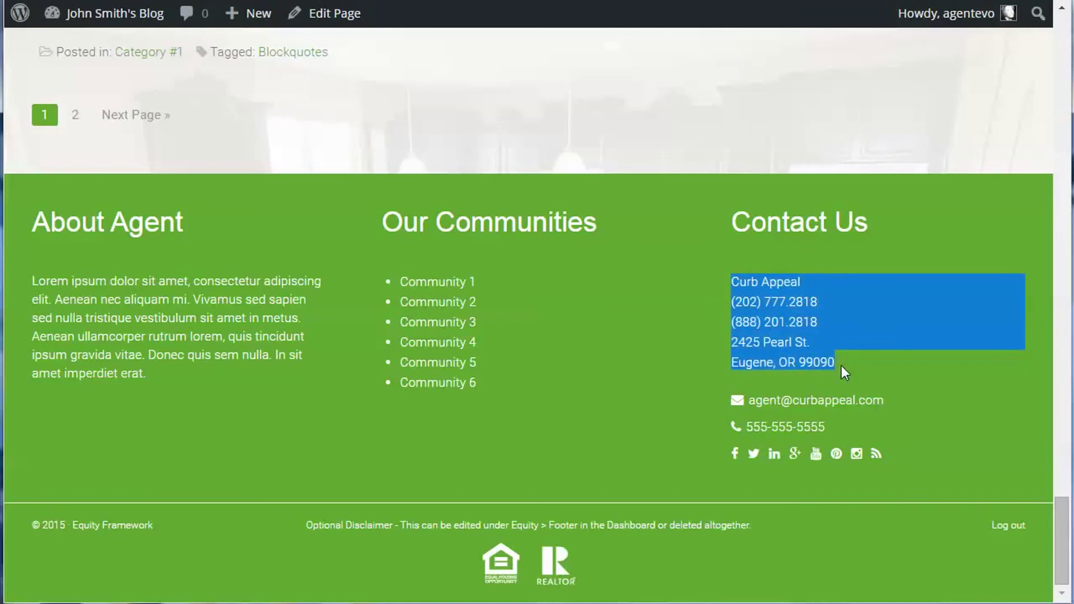